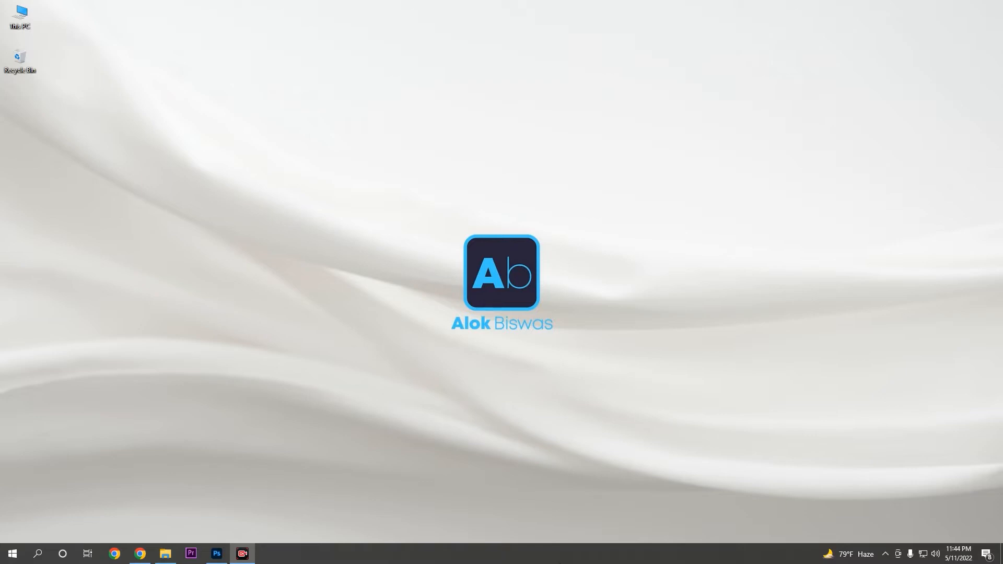
Step: Switch to Photoshop and create a new 1080 x 1080 pixel document at 300 pixels/inch in RGB Color
click(217, 554)
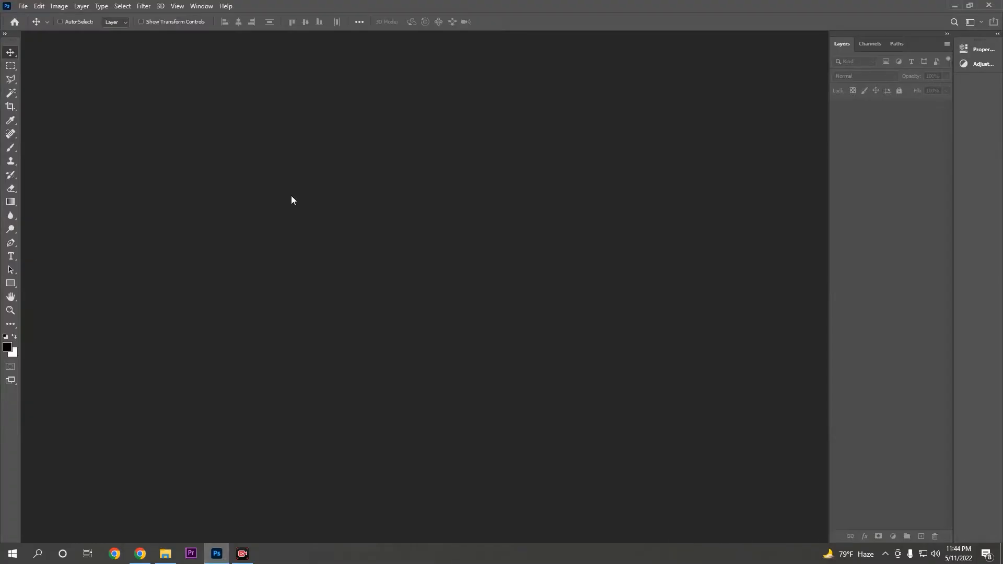
click(10, 68)
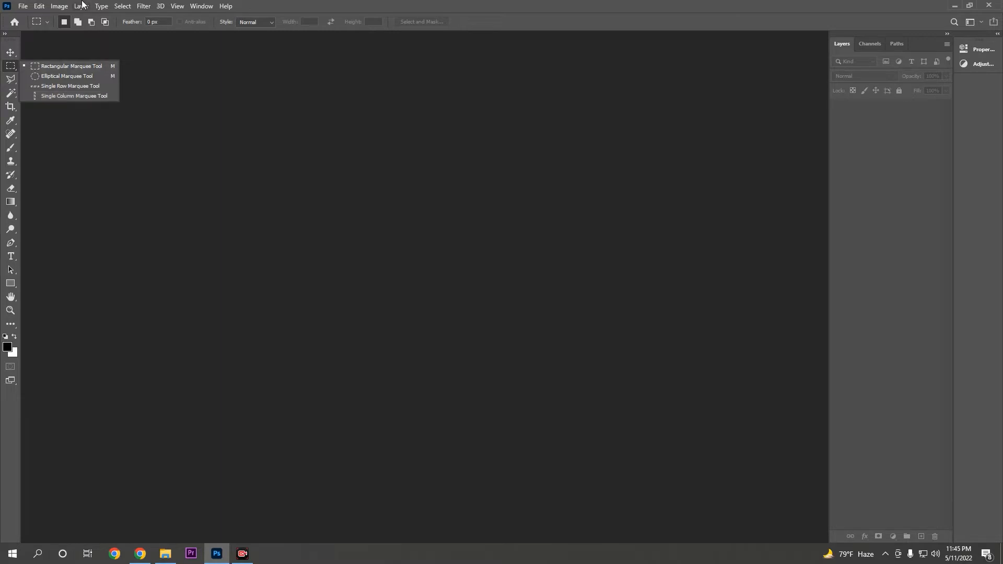
click(23, 6)
click(32, 17)
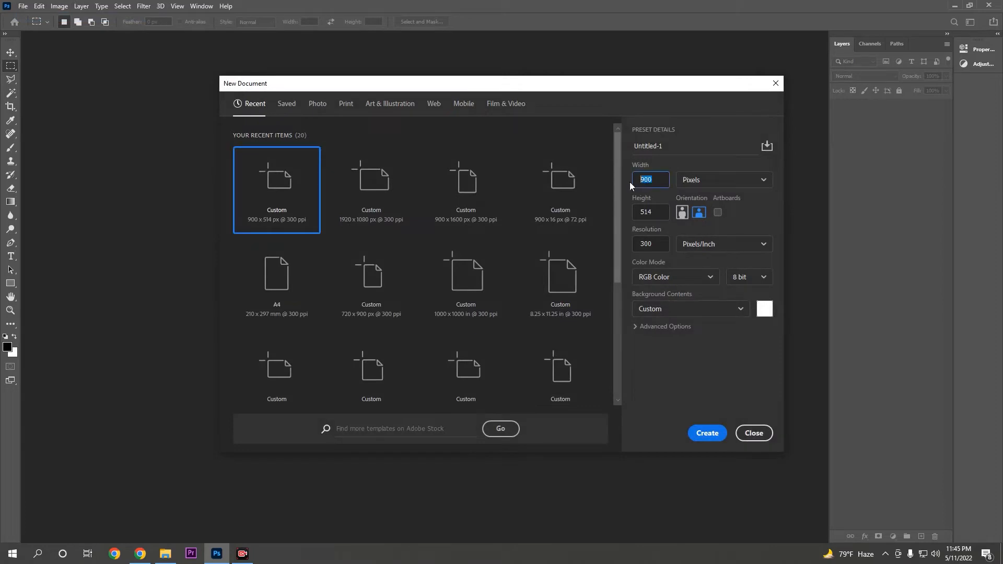
key(BackSpace)
text(1080)
drag(658, 212, 639, 214)
text(1080)
click(706, 441)
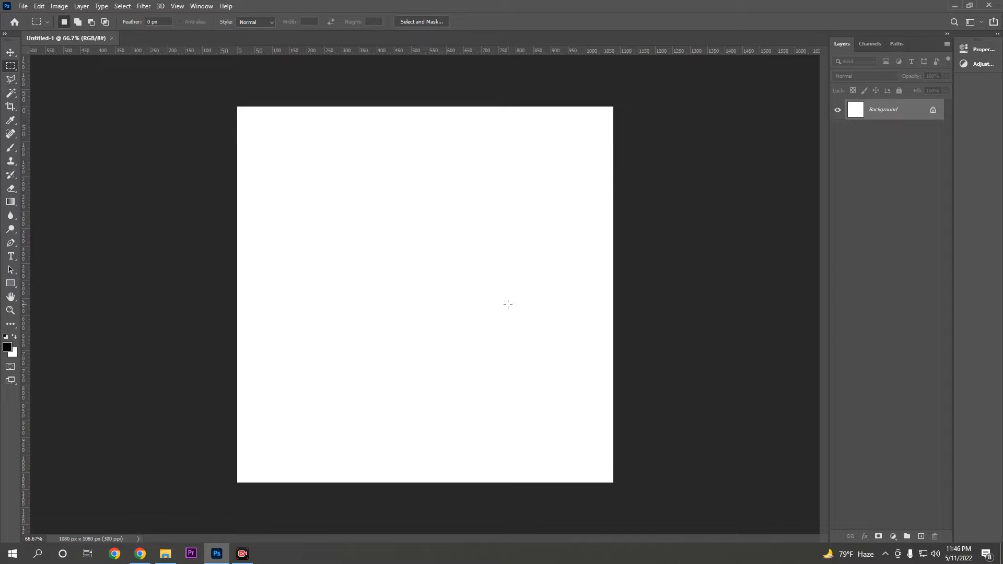
Step: Copy the green Sprout Social picture from the Google Images results in Chrome and paste it into the new Photoshop document
click(141, 558)
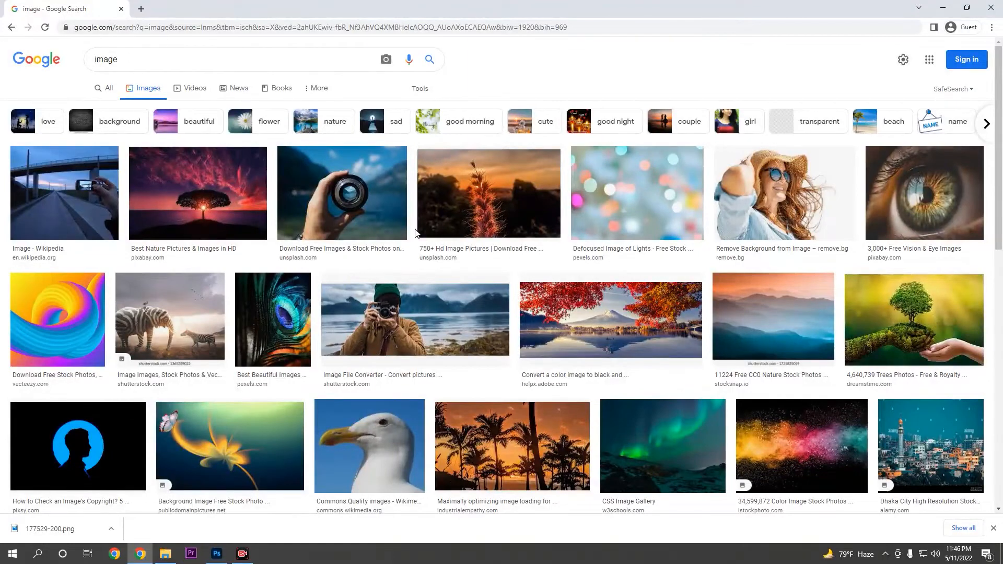
scroll(416, 233, down, 5)
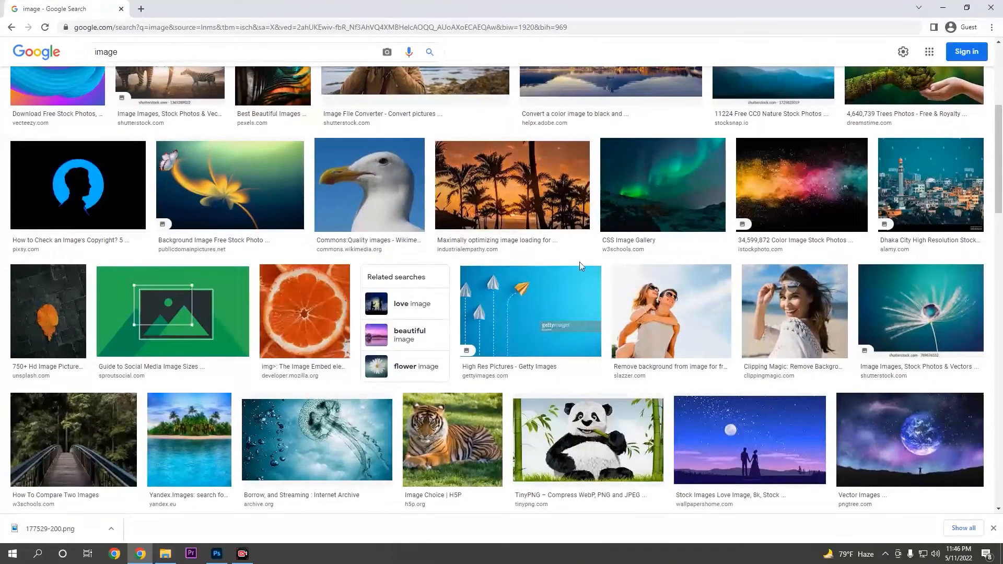
click(193, 301)
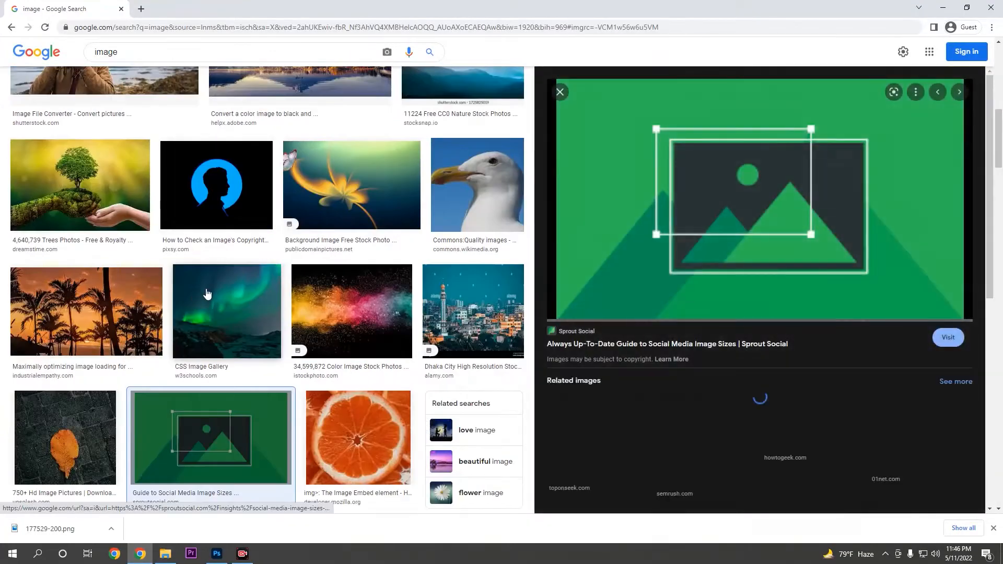
right_click(728, 178)
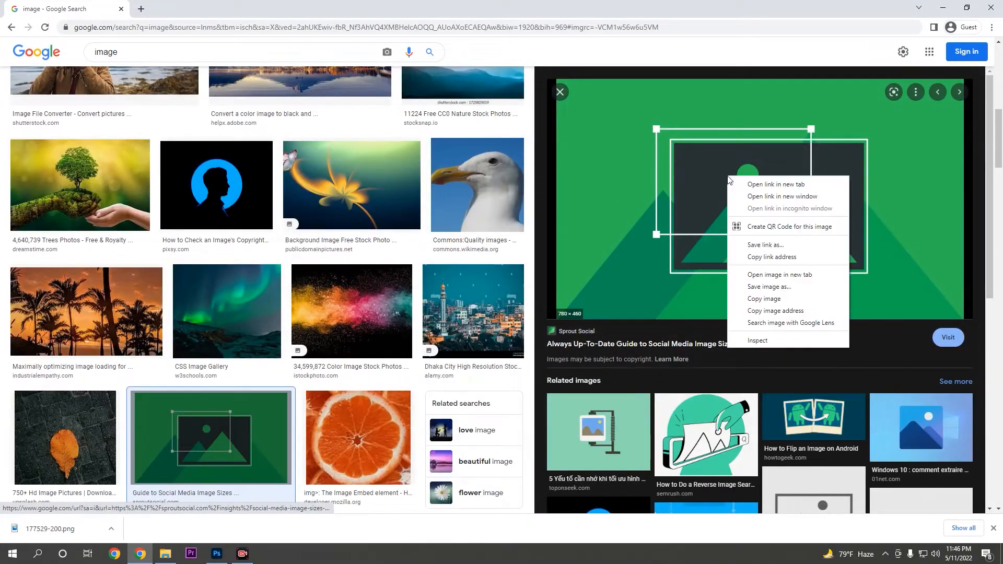
right_click(681, 155)
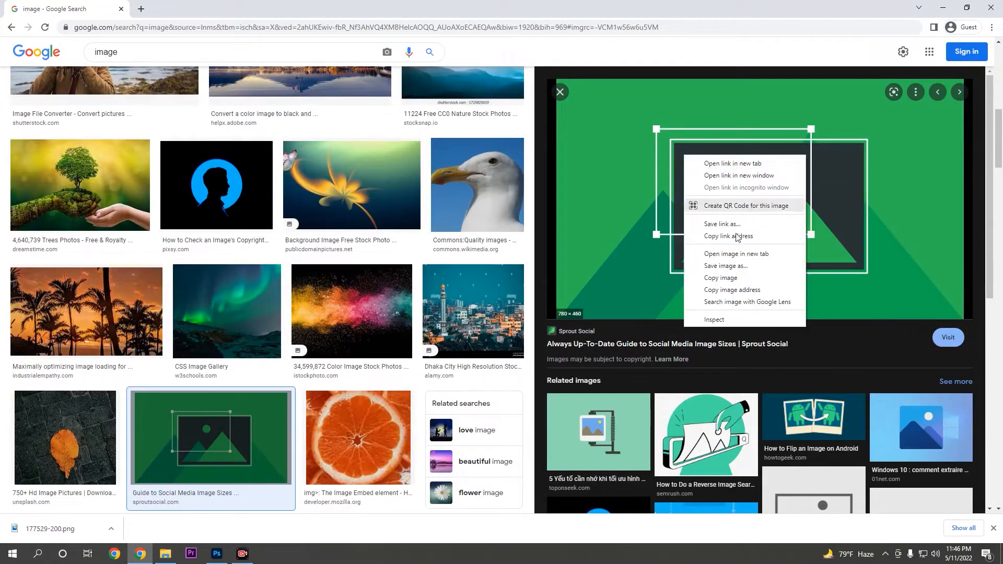
click(716, 277)
click(230, 560)
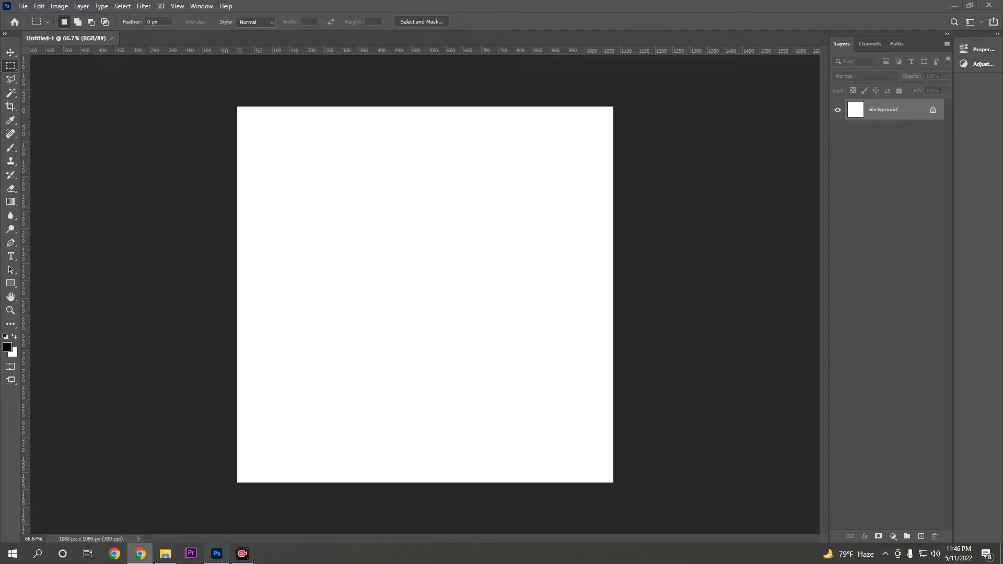
key(ctrl+v)
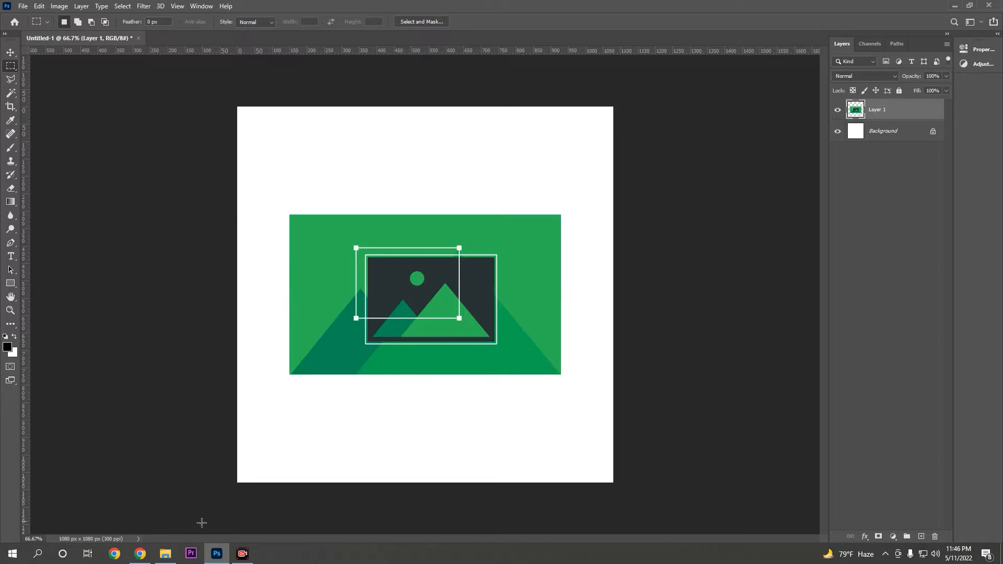
Step: Copy the Dreamstime picture of the tree held in two hands from Google Images and paste it into the Photoshop document
click(140, 554)
scroll(378, 319, up, 15)
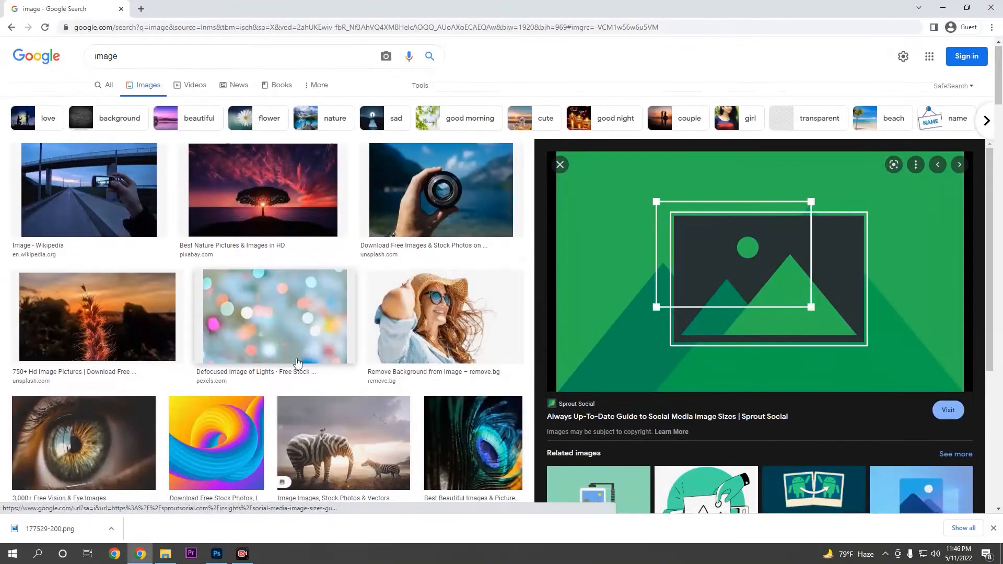
scroll(366, 365, down, 9)
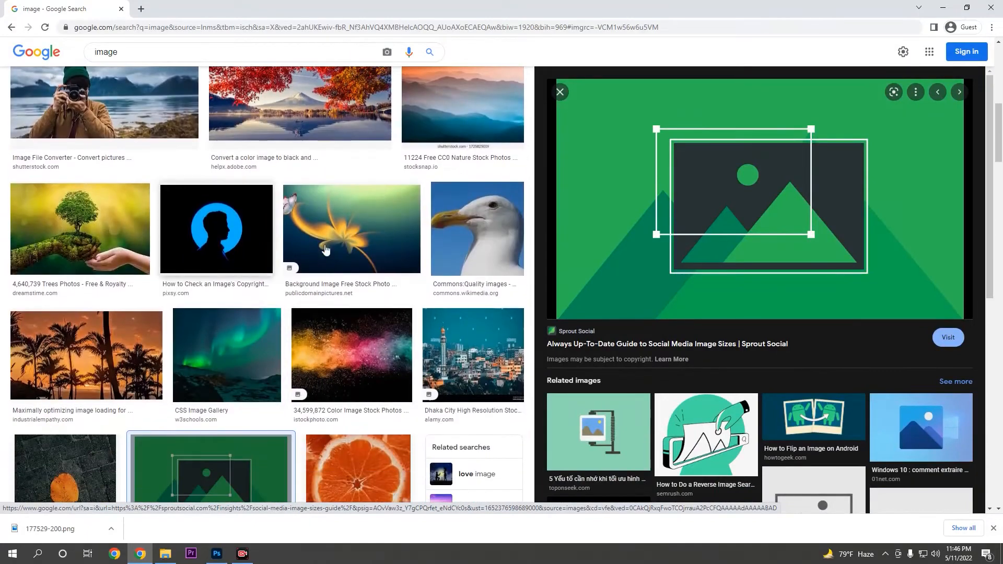
scroll(293, 366, down, 3)
scroll(231, 328, up, 2)
scroll(231, 328, up, 3)
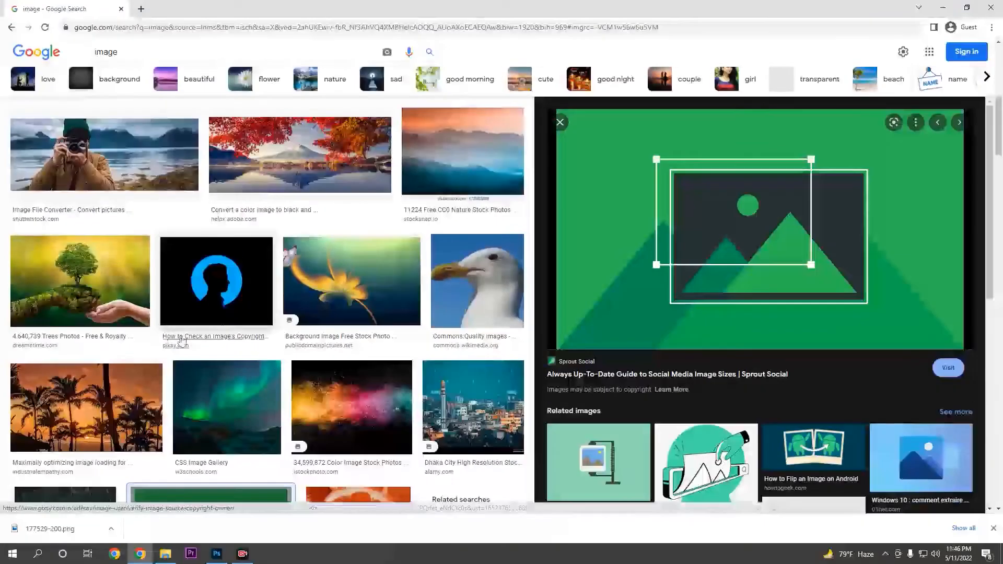
click(79, 280)
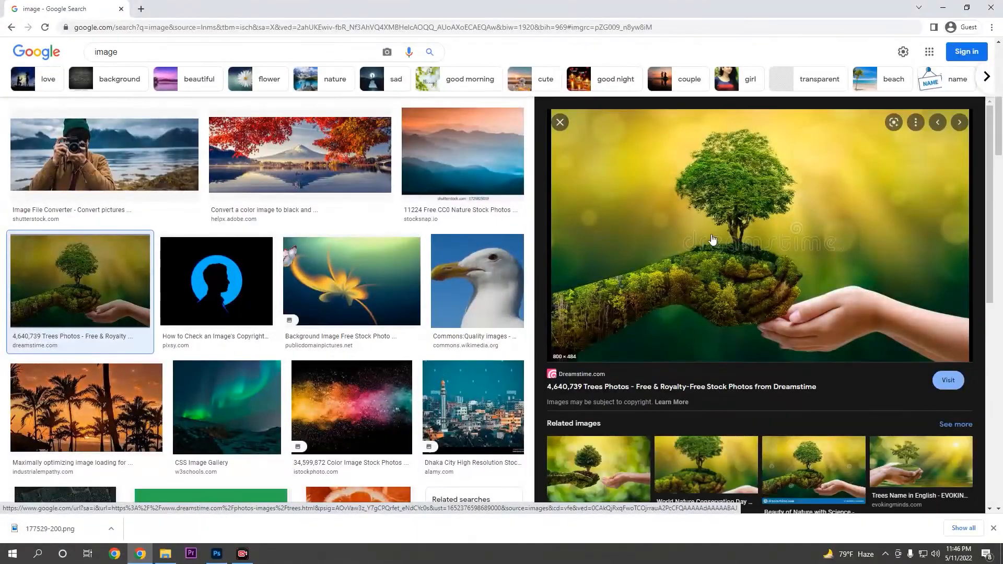
right_click(733, 214)
click(769, 336)
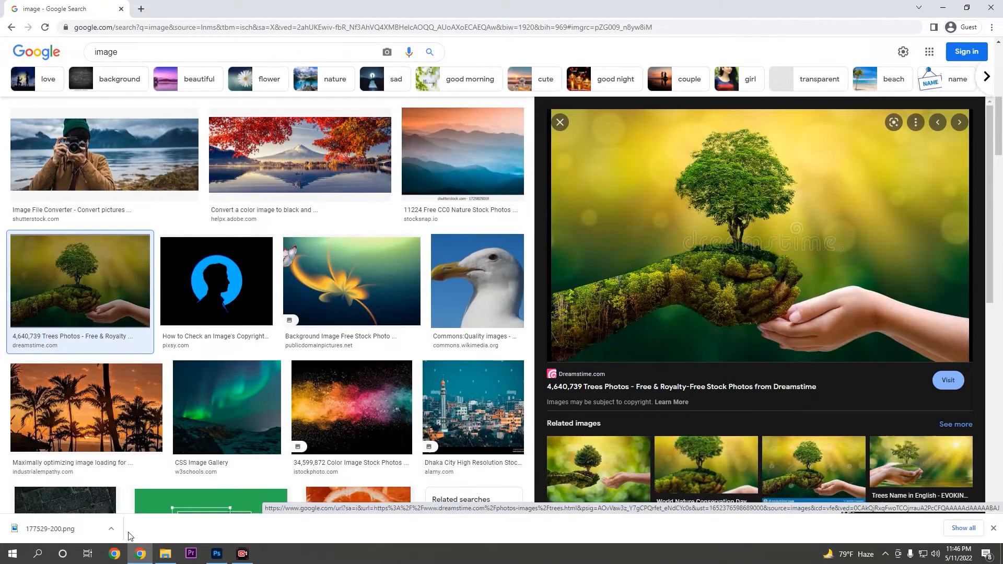
click(217, 554)
key(ctrl+v)
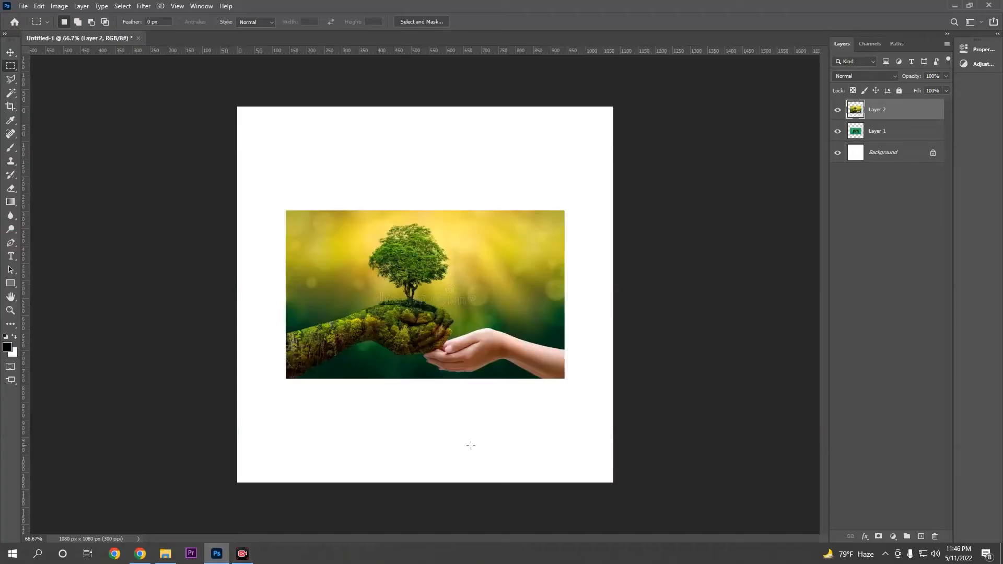
Step: Arrange the two pasted pictures on the canvas with the tree picture directly above the green one
click(11, 53)
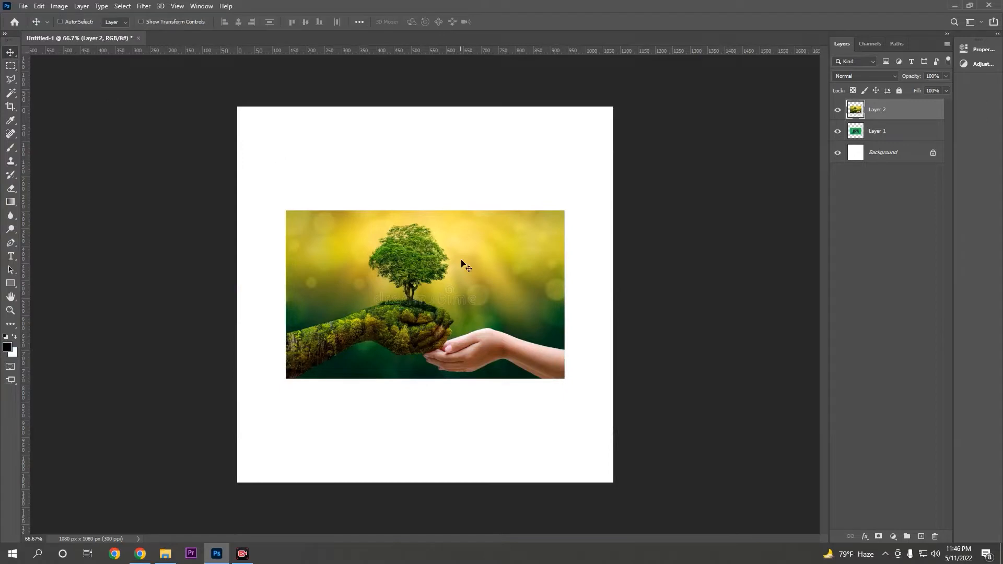
drag(465, 298, 466, 195)
click(878, 131)
drag(452, 336, 451, 407)
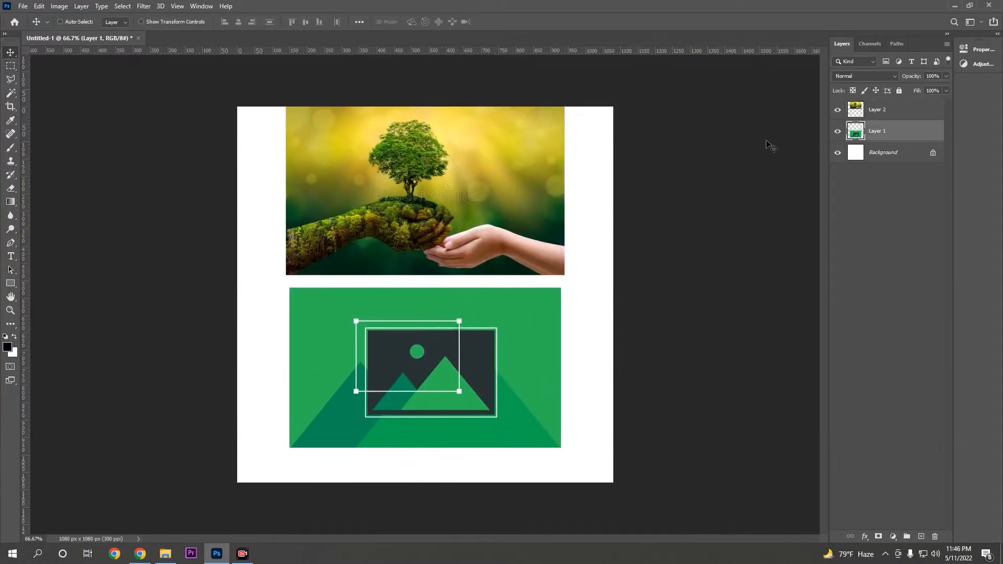
click(877, 109)
drag(431, 202, 429, 209)
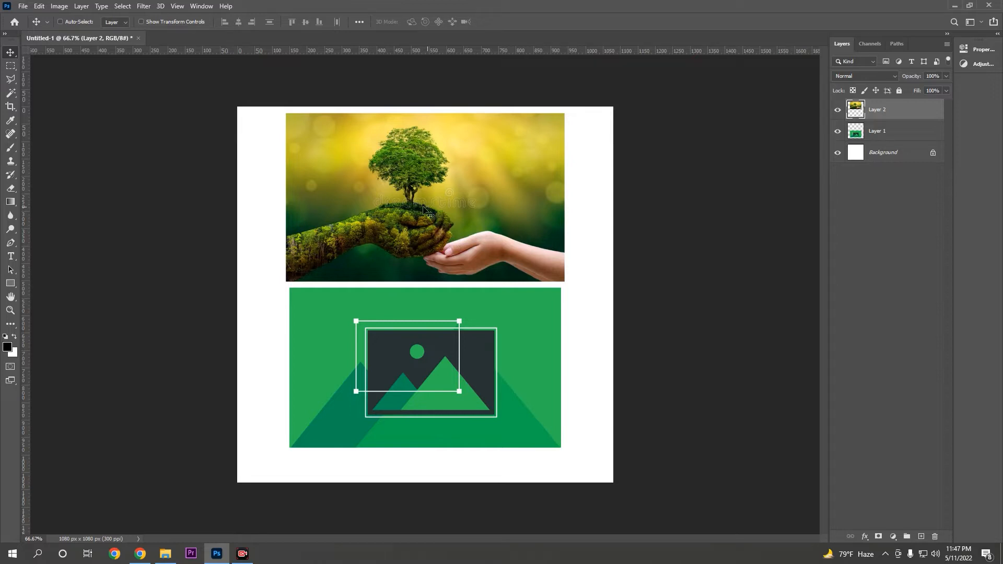
Step: Select a rectangle around the tree on Layer 2 with the Rectangular Marquee Tool and delete its pixels
click(12, 67)
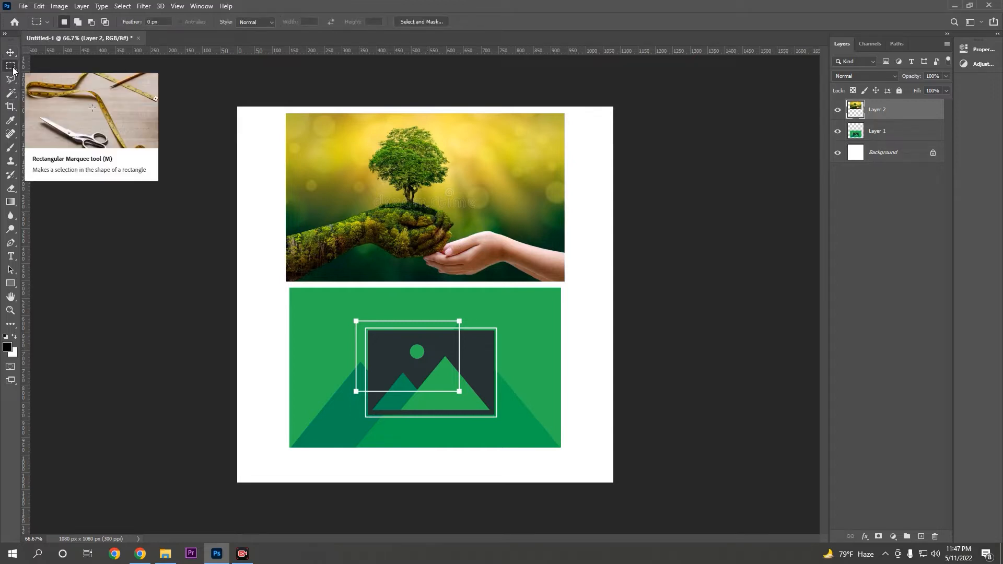
right_click(12, 68)
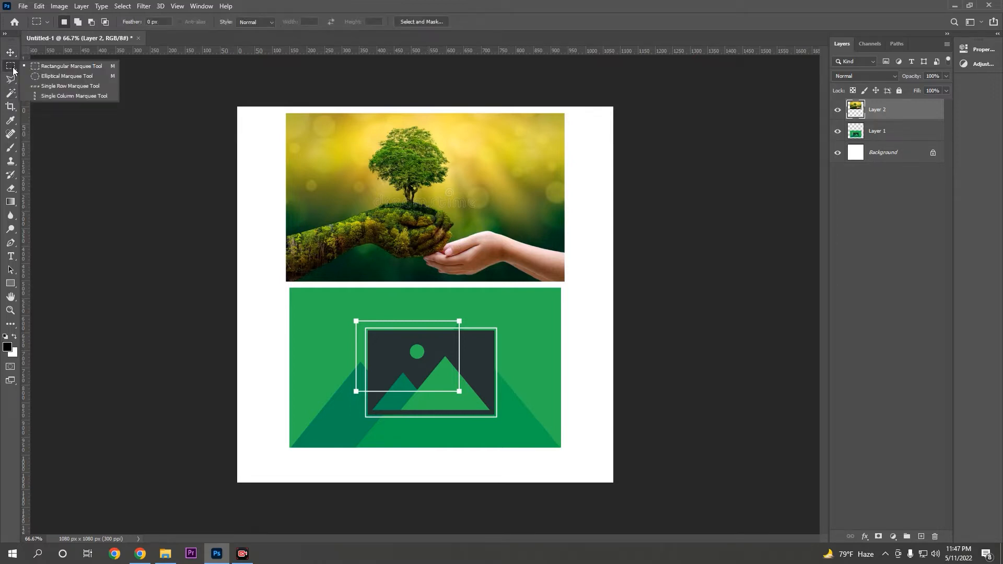
click(67, 69)
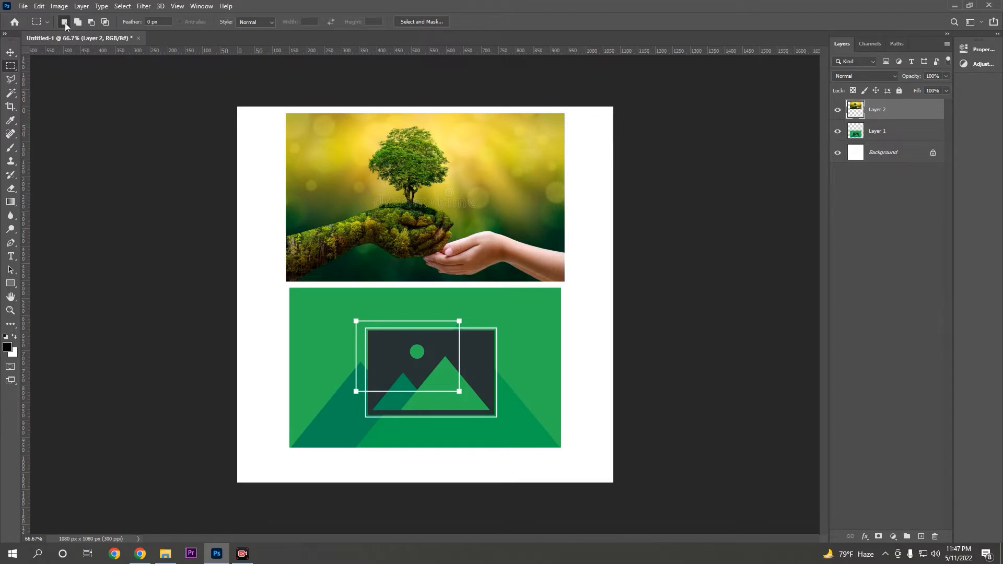
click(837, 112)
click(837, 111)
mouse_move(364, 122)
mouse_down()
mouse_move(464, 201)
mouse_move(418, 137)
mouse_move(377, 135)
mouse_up()
click(364, 120)
drag(366, 122, 455, 201)
key(Delete)
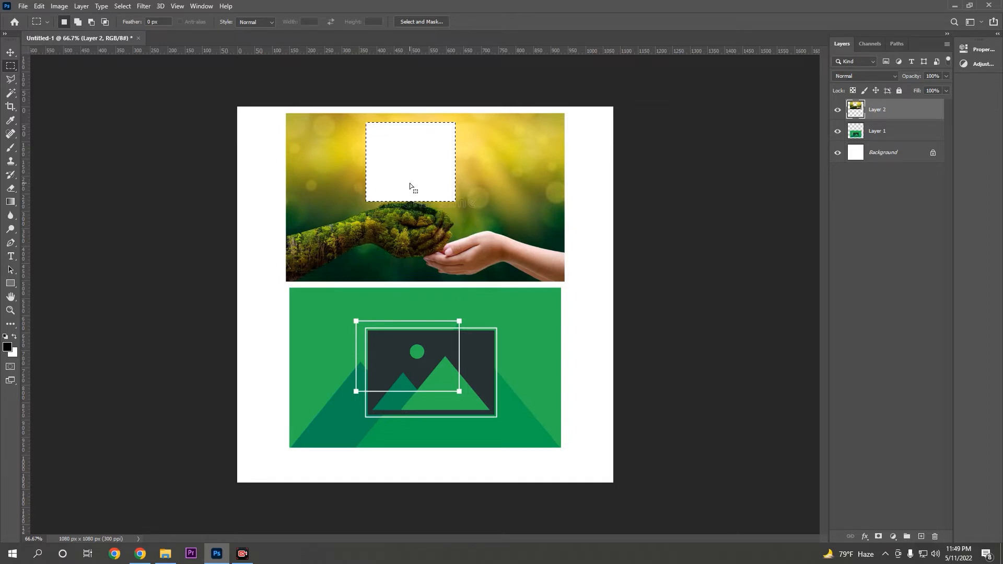
Step: Extend the tree picture's selection with overlapping rectangles in Add to Selection mode and delete the combined area
click(80, 24)
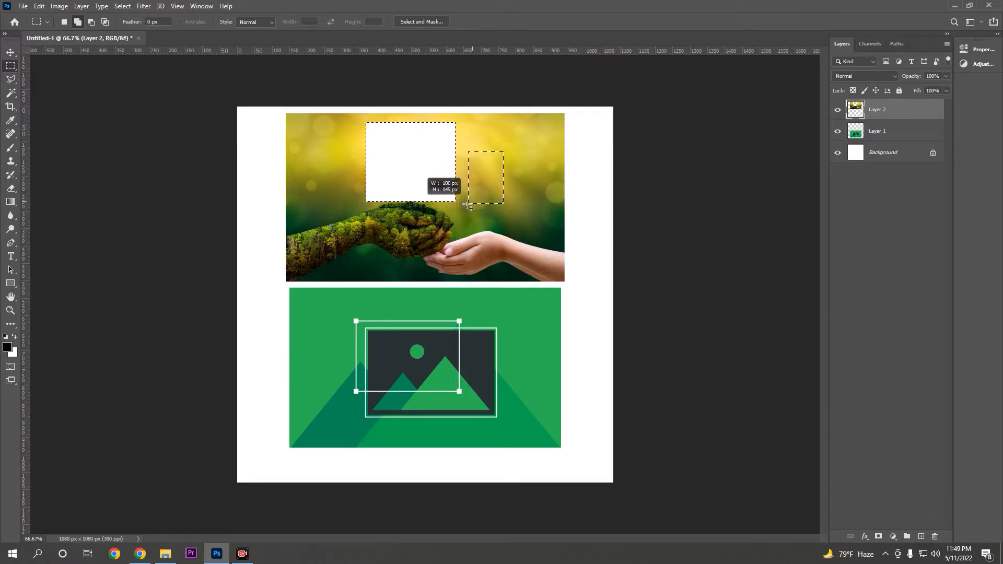
drag(433, 217, 420, 224)
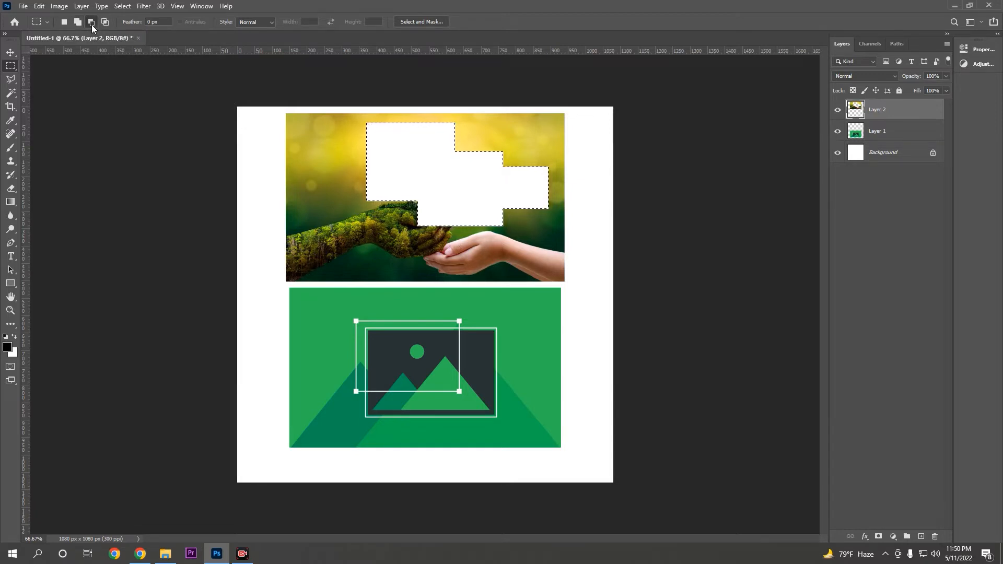
Step: Draw a new rectangular selection over the green picture's frames and subtract overlapping rectangles from it
click(64, 23)
drag(353, 316, 468, 395)
click(92, 23)
drag(472, 398, 363, 327)
drag(317, 306, 437, 395)
drag(493, 297, 388, 407)
Step: Intersect the narrow selection on the green picture with an overlapping rectangle covering the left edge of the smaller outline
click(337, 306)
drag(337, 306, 364, 340)
drag(391, 315, 355, 393)
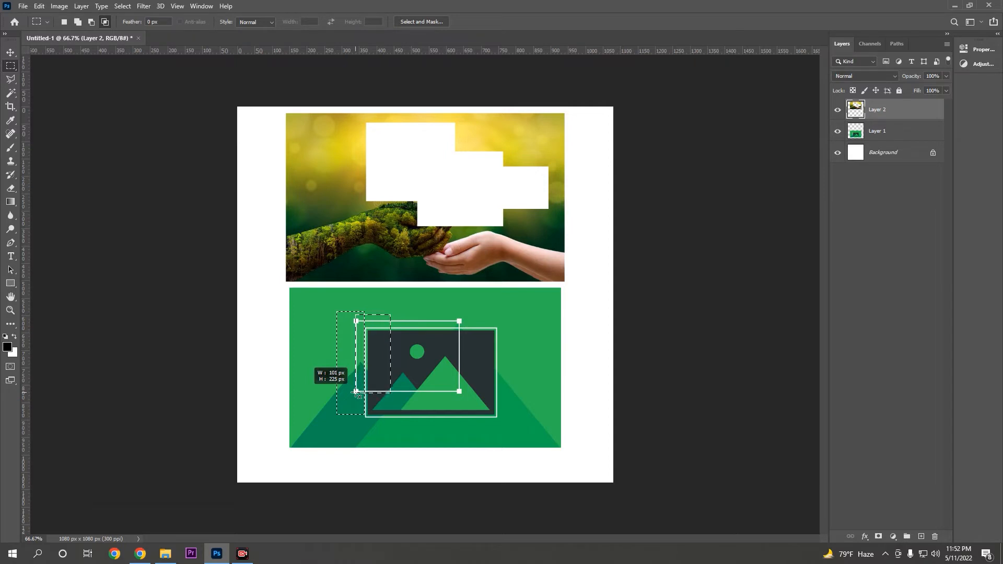
drag(355, 394, 355, 393)
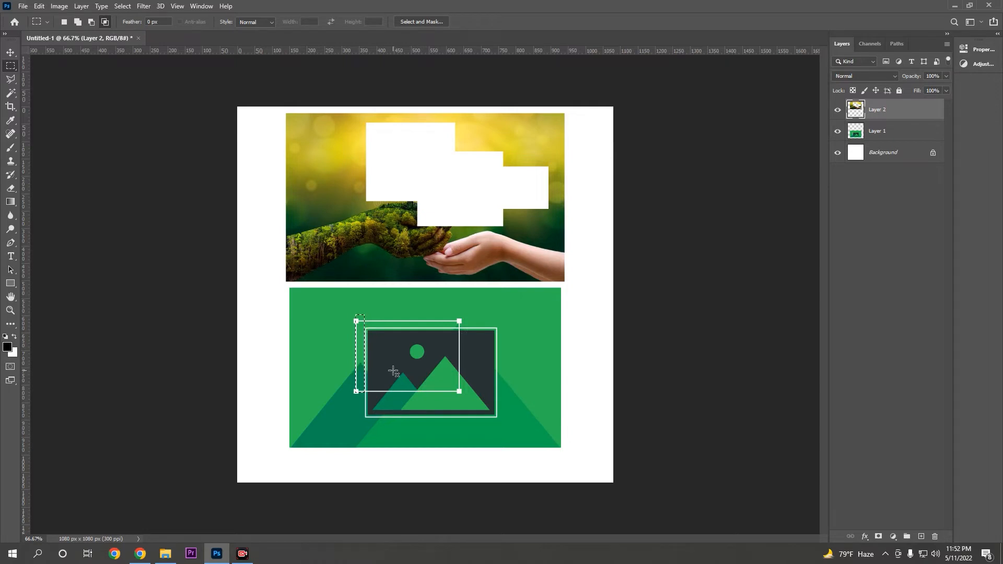
Step: Clear the selection and draw a new rectangular one around the smaller outline frame in the green picture
right_click(11, 66)
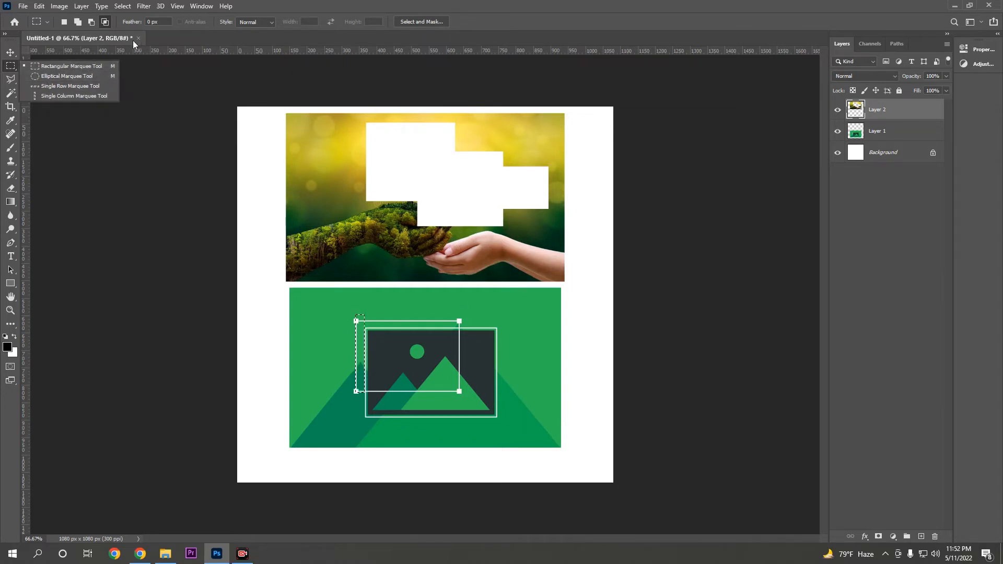
click(390, 327)
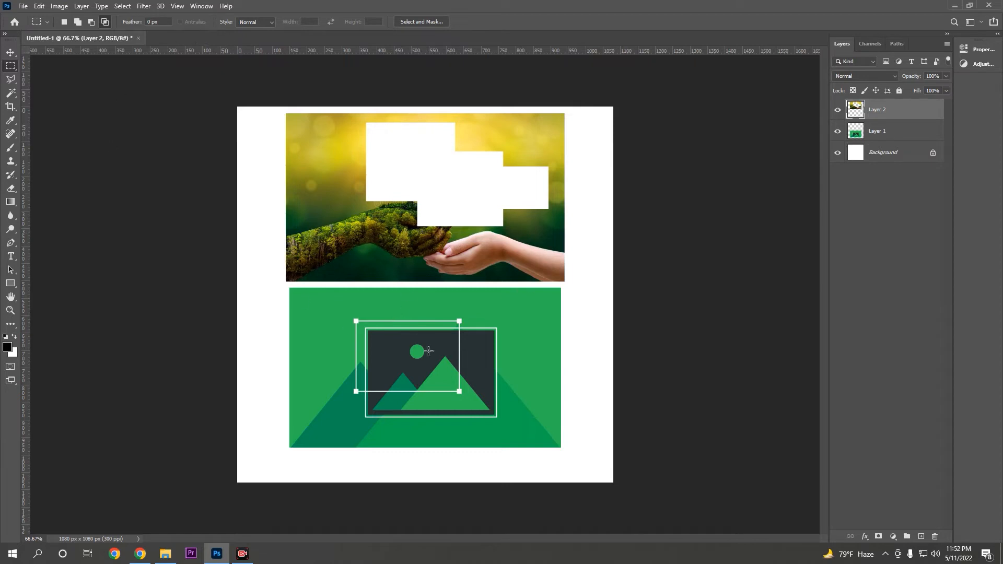
drag(343, 306, 470, 385)
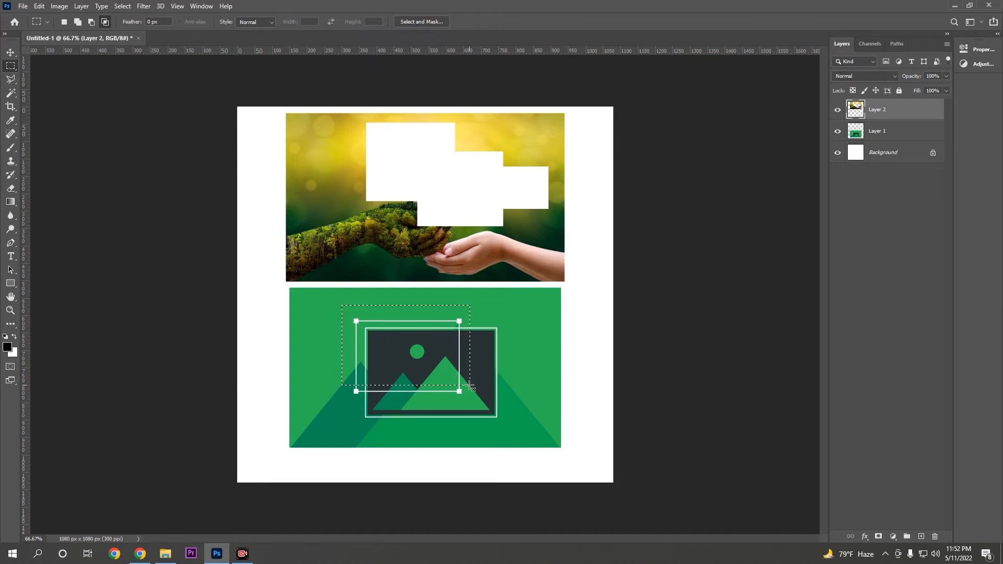
Step: Set the marquee's feather to 100 px and draw feathered rectangular selections over the green picture's frames
click(157, 22)
click(165, 21)
drag(165, 22, 148, 22)
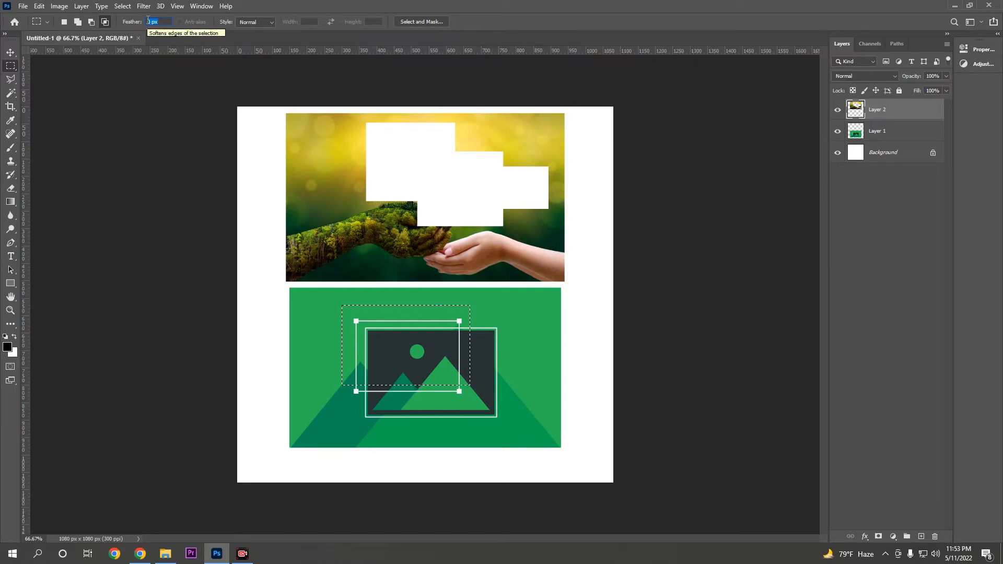
text(100)
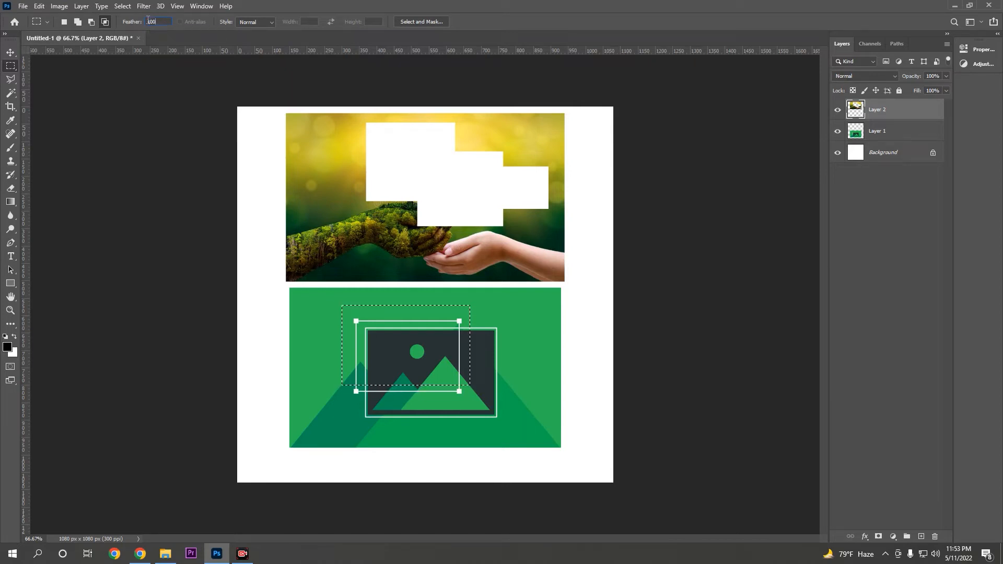
click(405, 232)
drag(375, 341, 505, 365)
drag(343, 307, 483, 388)
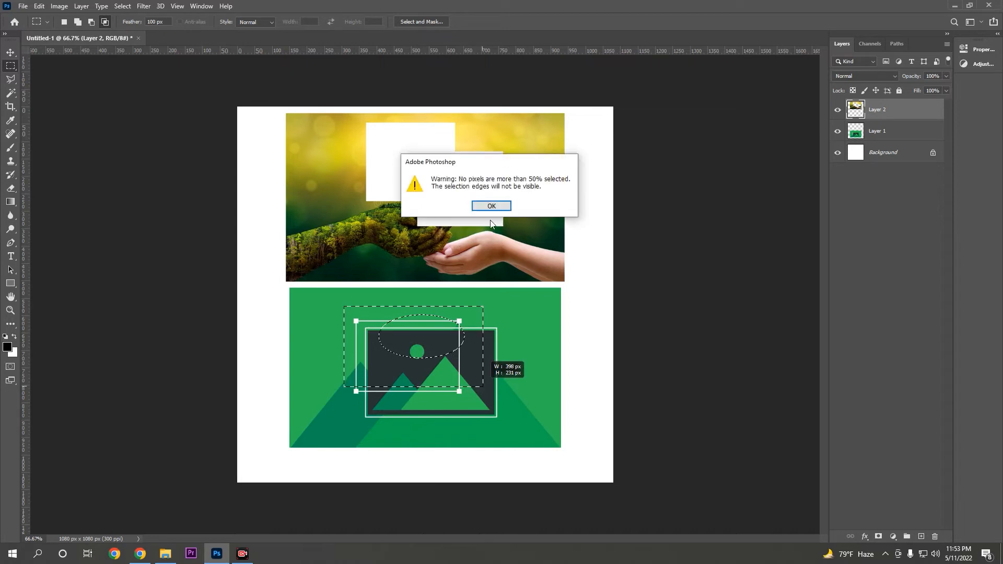
click(490, 206)
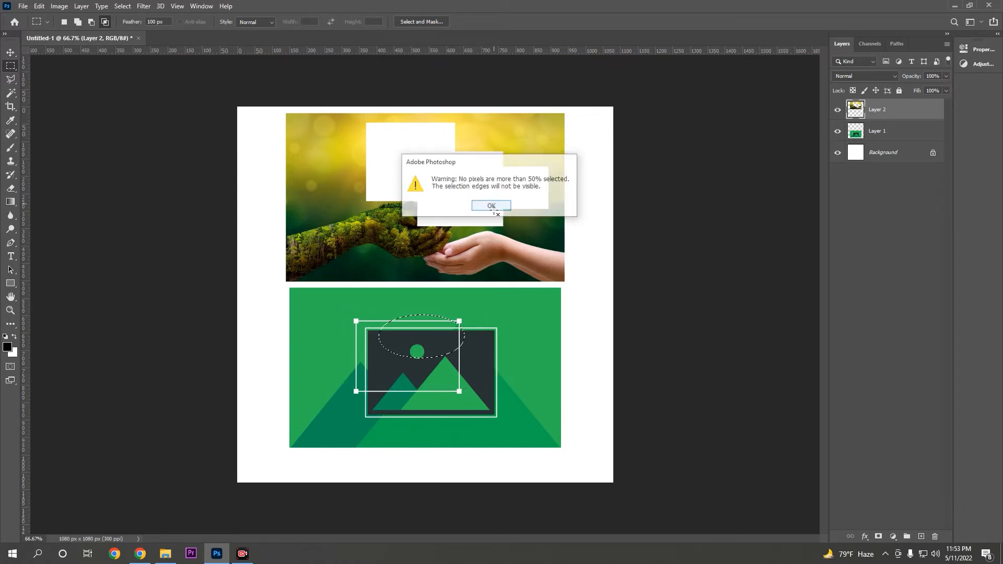
Step: Switch to new-selection mode and draw 100 px feathered rectangular selections over the green picture's frames and the forest arm in the upper picture
click(63, 23)
drag(347, 307, 424, 362)
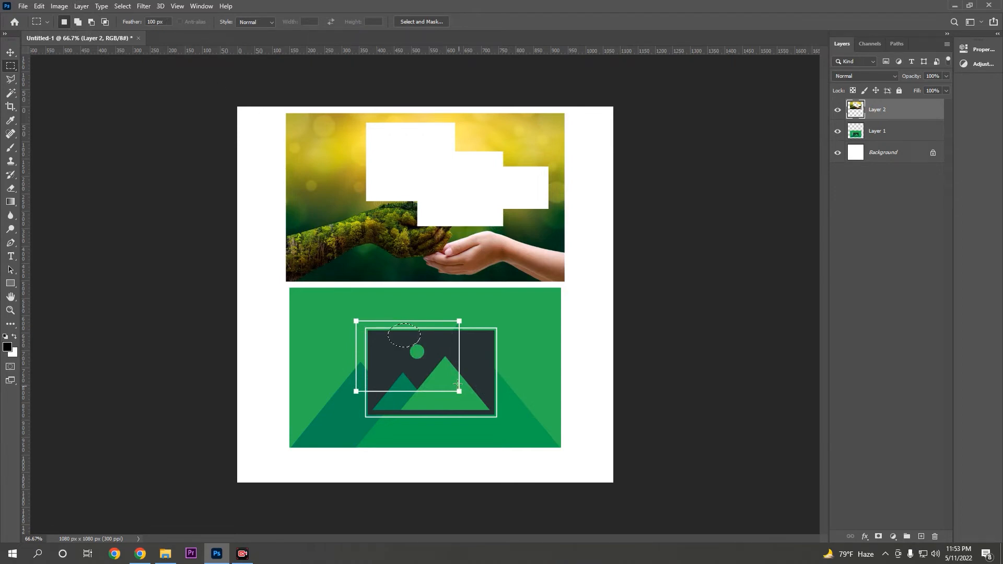
click(481, 329)
drag(328, 186, 395, 240)
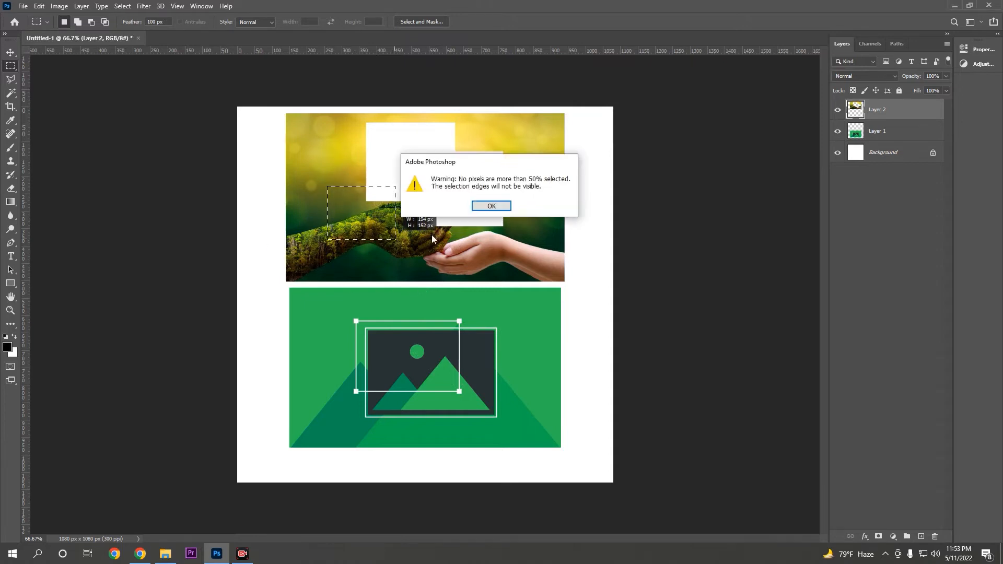
click(486, 206)
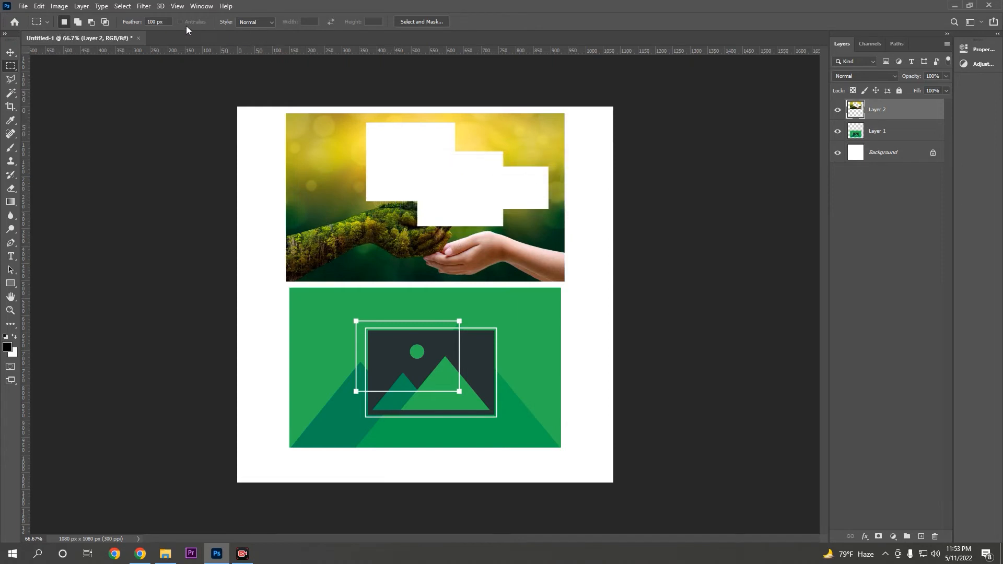
Step: Set the marquee's feather to 0 px
double_click(165, 22)
text(0)
key(Return)
Step: Set the marquee style to Fixed Ratio with width 20 and height 5, and draw selections of that ratio across the pictures
click(268, 21)
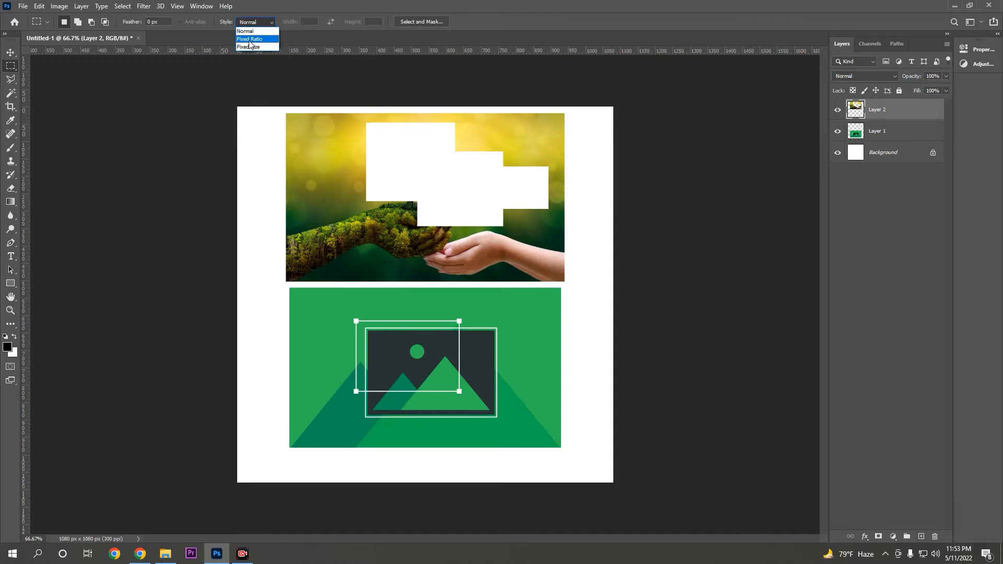
click(250, 40)
double_click(304, 22)
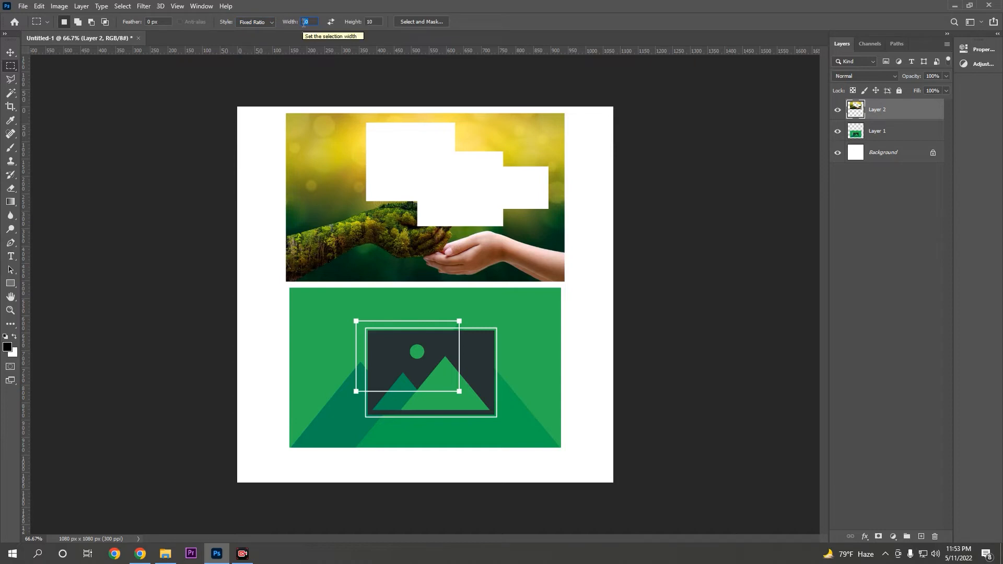
text(20)
double_click(370, 22)
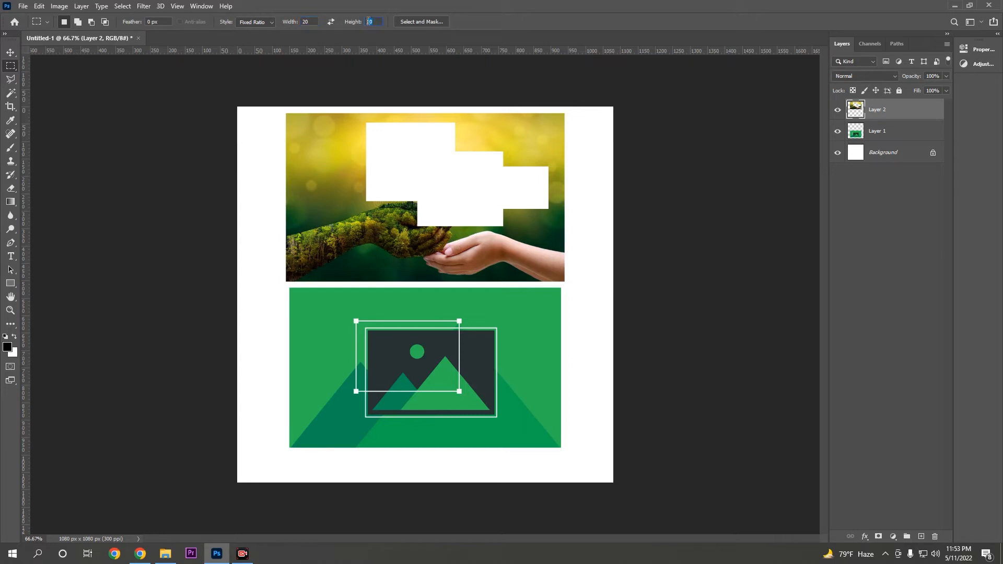
text(5)
drag(323, 149, 573, 260)
drag(274, 280, 450, 324)
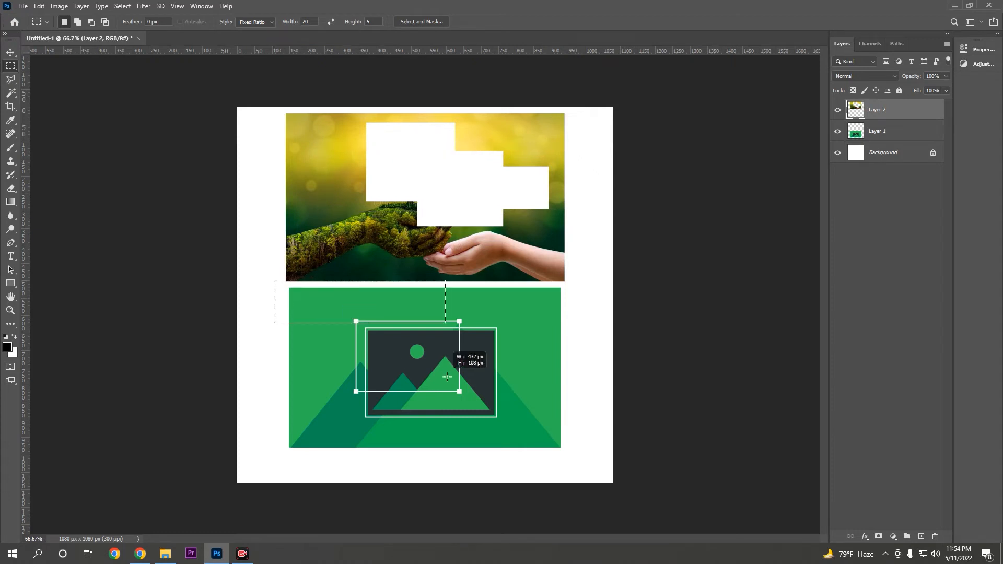
Step: Set the marquee style to Fixed Size with a width of 50 px and a height of 100 px
click(270, 21)
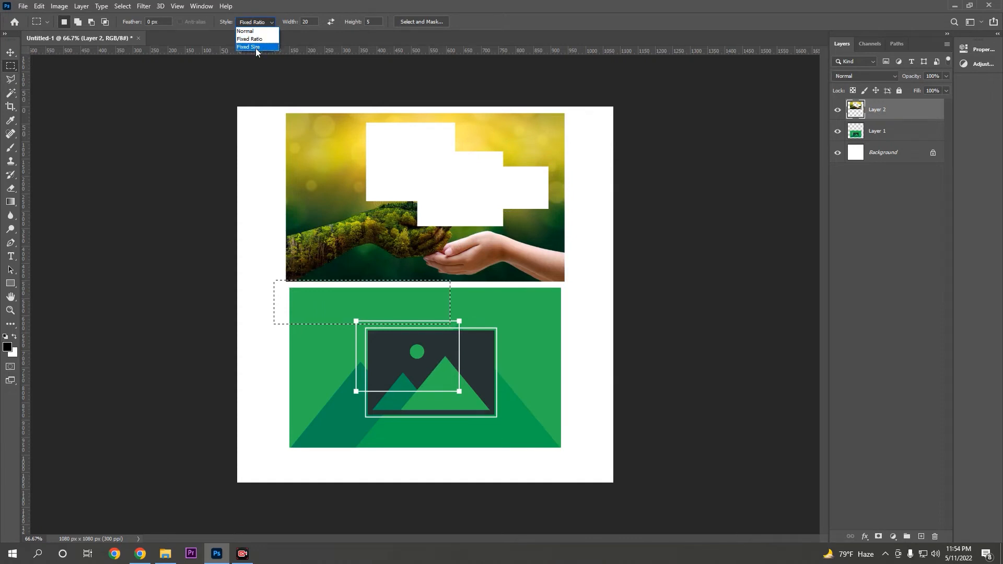
click(256, 47)
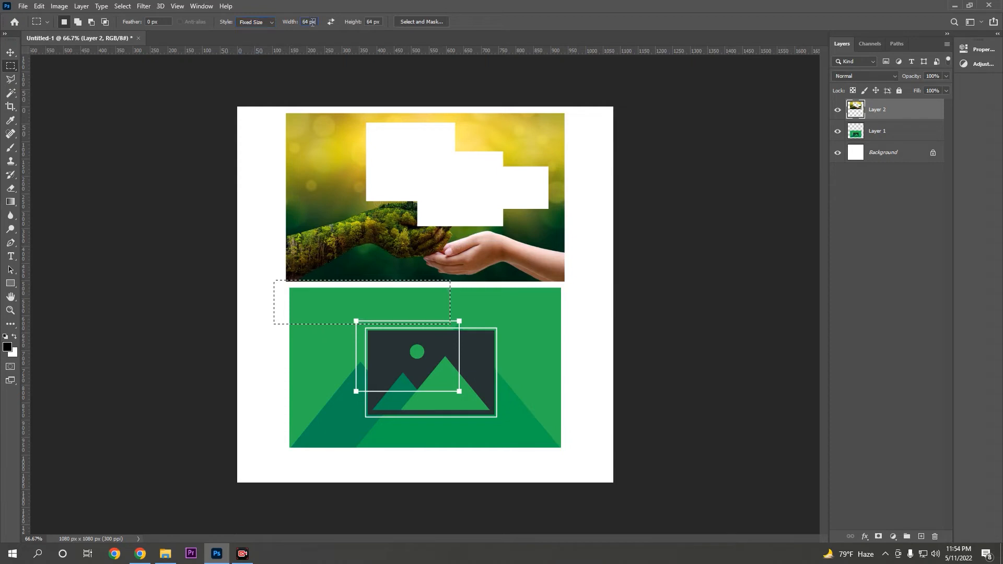
click(312, 22)
text(5)
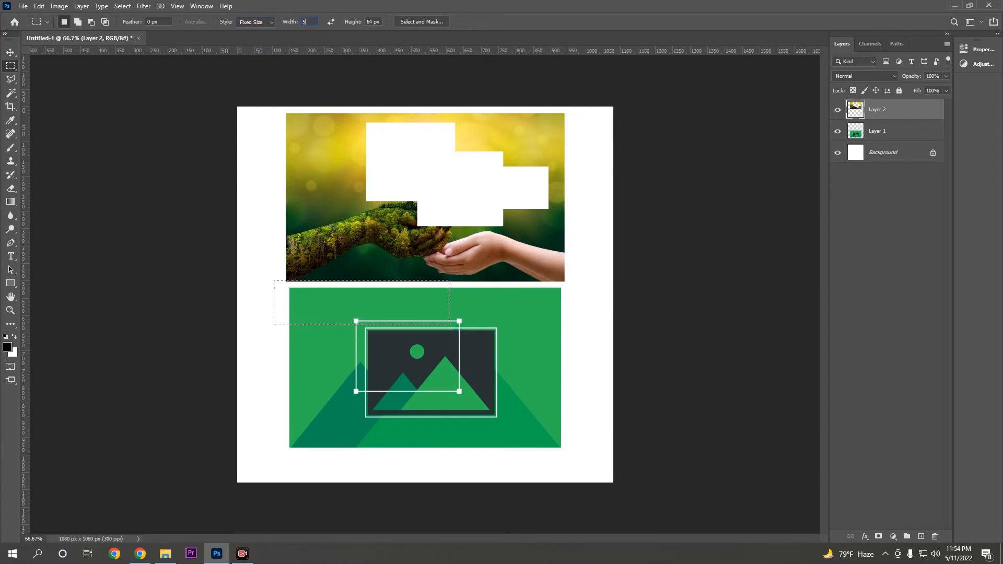
text(0)
click(380, 23)
text(100)
key(Return)
Step: Place and reposition 50 x 100 px selections around the left part of the upper picture
click(311, 163)
drag(311, 163, 294, 150)
click(338, 152)
click(321, 155)
click(351, 148)
drag(328, 146, 331, 180)
click(349, 196)
Step: Set the fixed width to 500 px, place the selection on the upper picture and move it down over the forest arm
text(0)
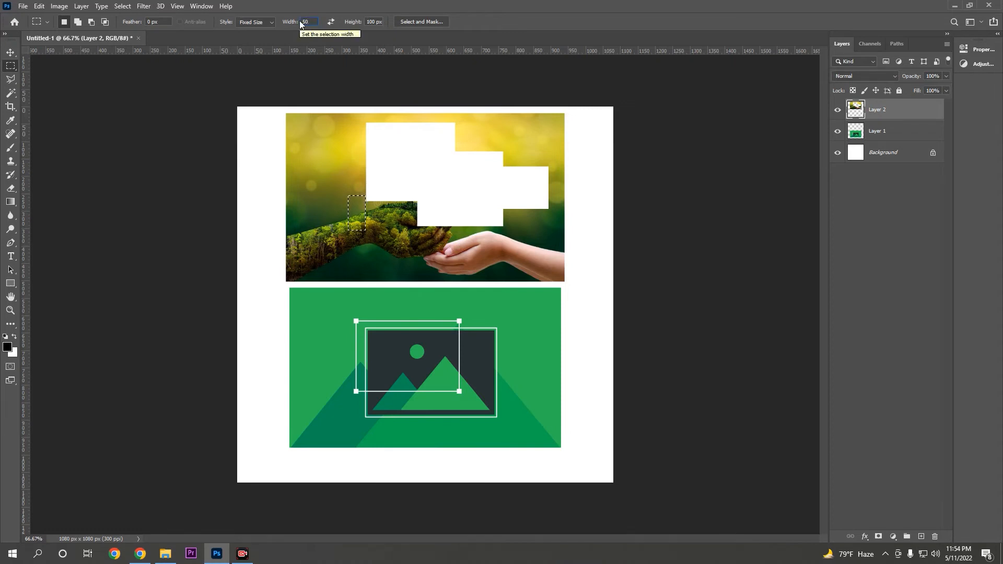
click(325, 166)
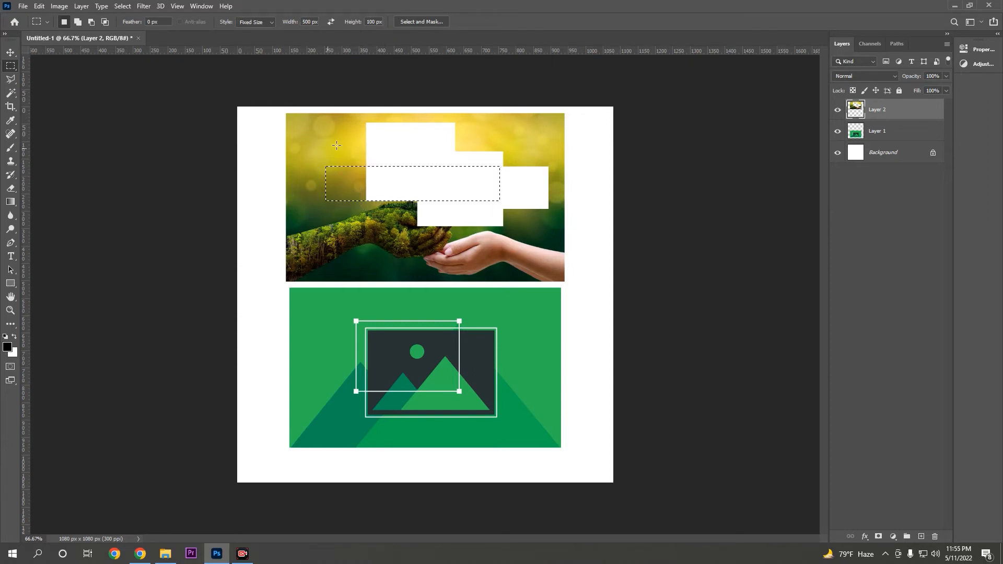
drag(362, 178, 349, 206)
Step: Draw an elliptical selection over the forest arm with the Elliptical Marquee Tool and delete its contents from Layer 2
right_click(13, 67)
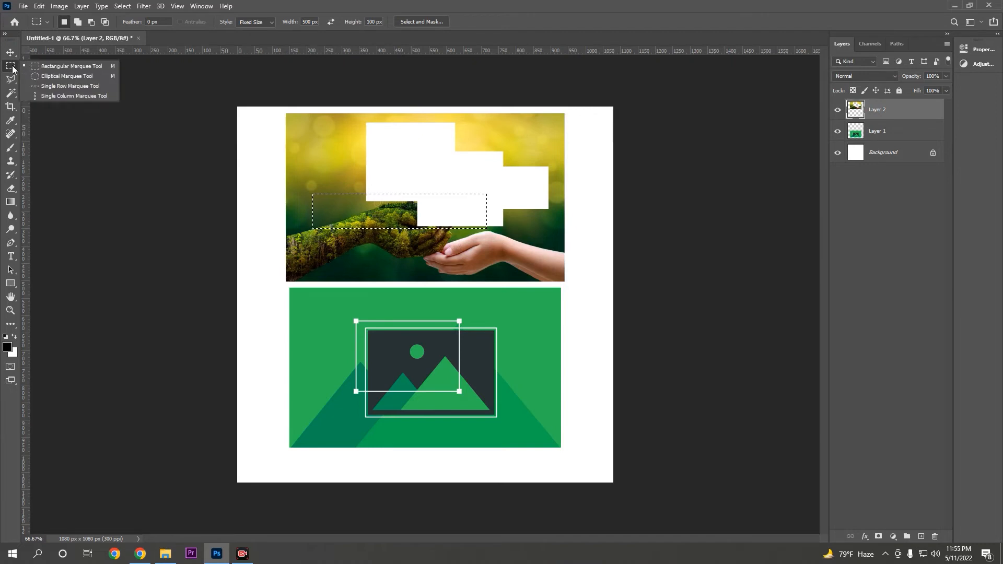
click(80, 77)
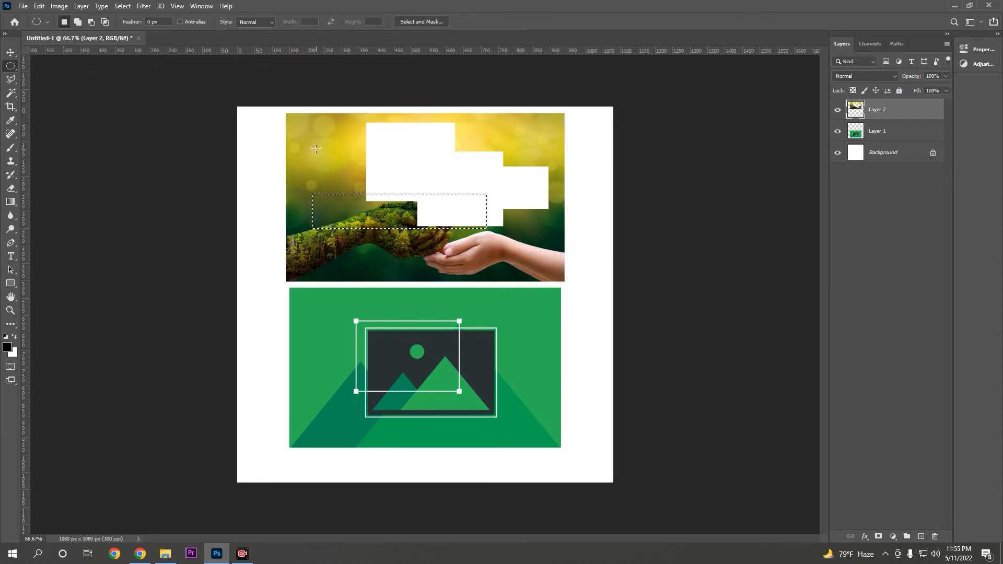
right_click(10, 66)
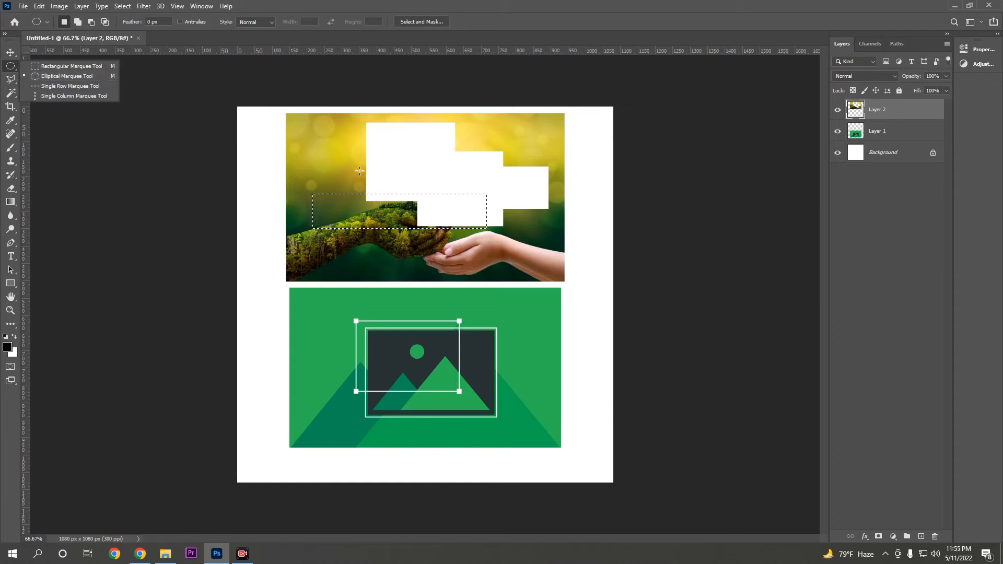
drag(314, 154, 463, 266)
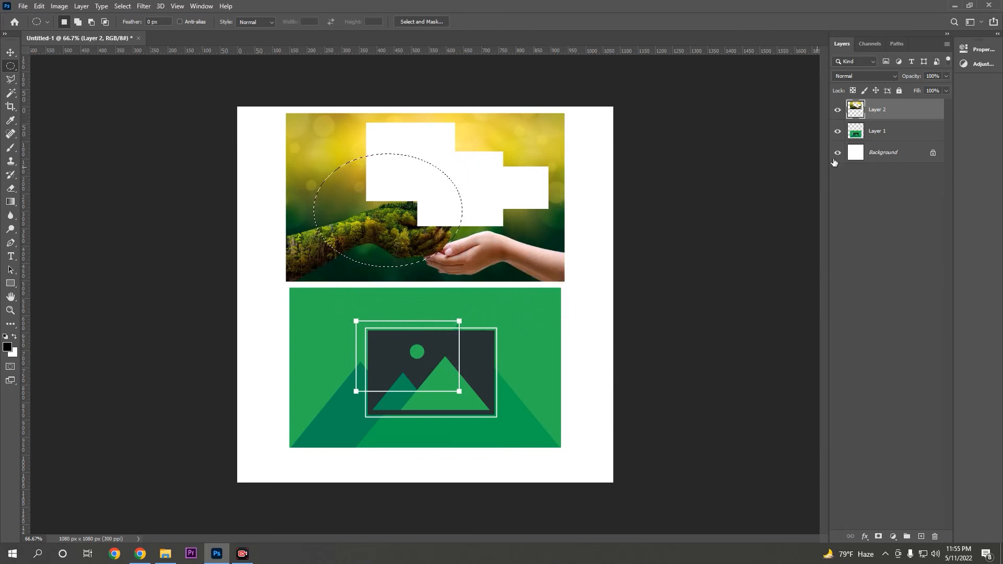
key(Delete)
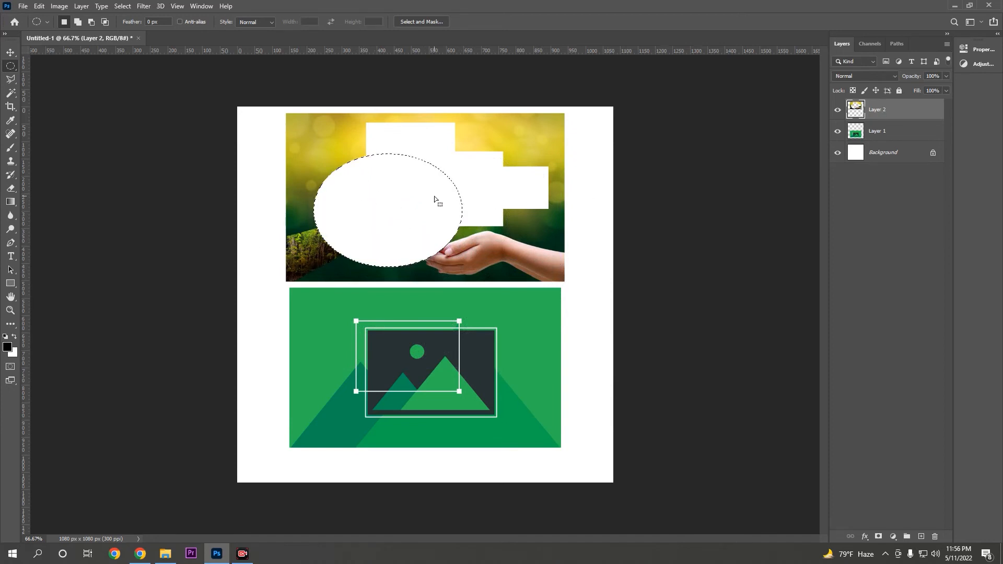
Step: Add an overlapping ellipse over the hand to the selection and delete the enclosed pixels from Layer 2
click(77, 21)
drag(539, 167, 426, 265)
key(Delete)
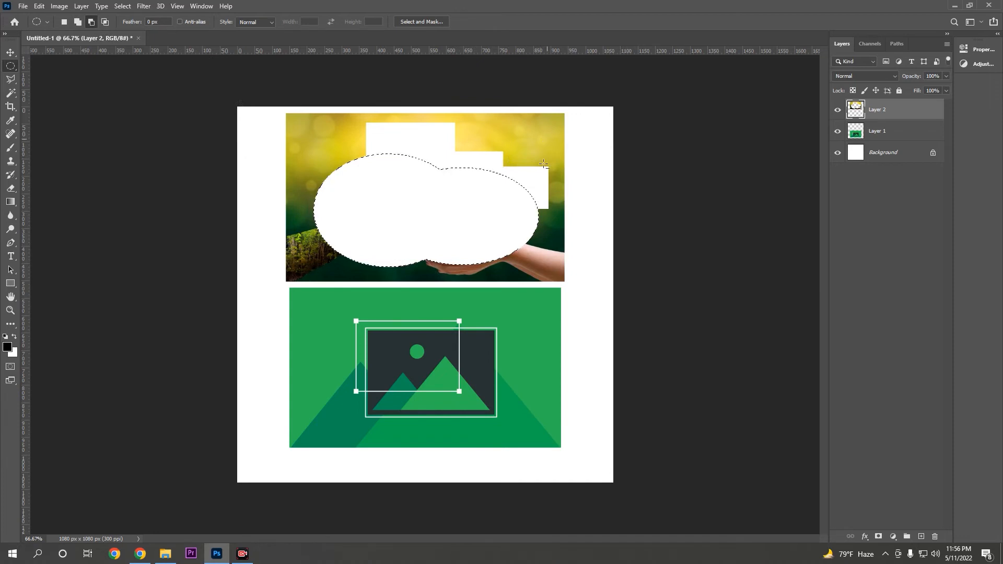
Step: Subtract an ellipse from the right part of the selection, and intersect the remainder with another overlapping ellipse
drag(547, 139, 452, 283)
click(106, 21)
drag(527, 154, 401, 271)
click(266, 21)
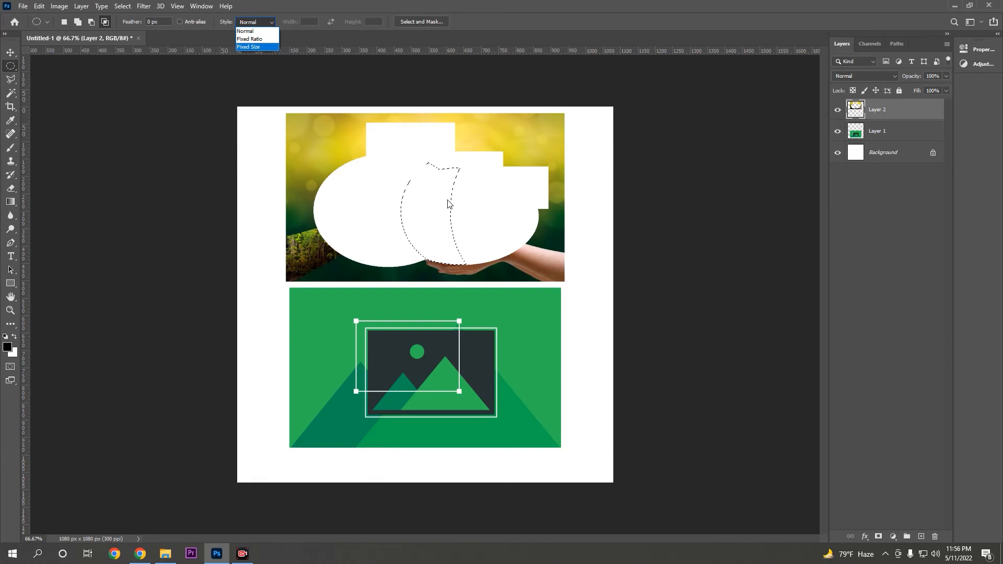
click(48, 22)
click(47, 22)
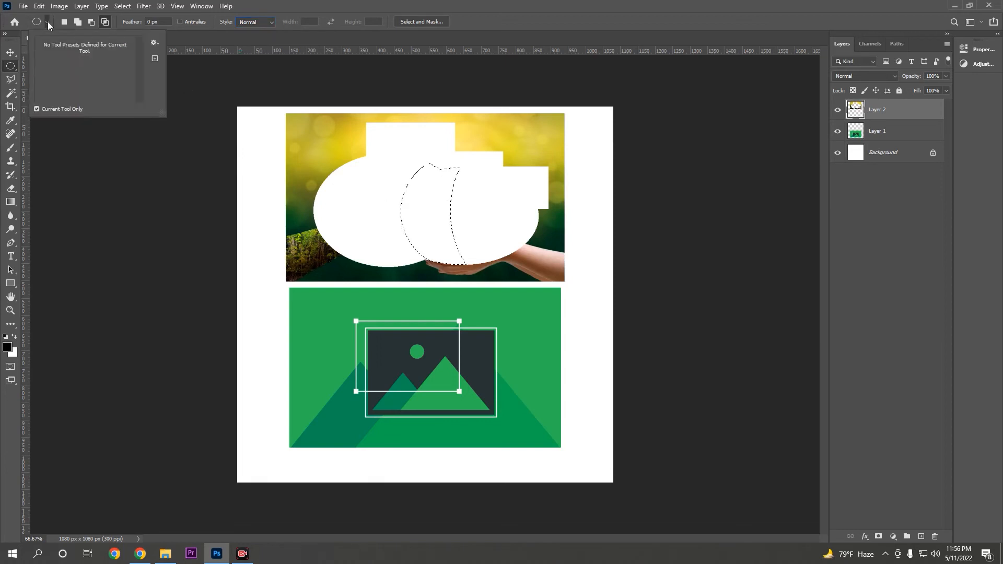
click(45, 24)
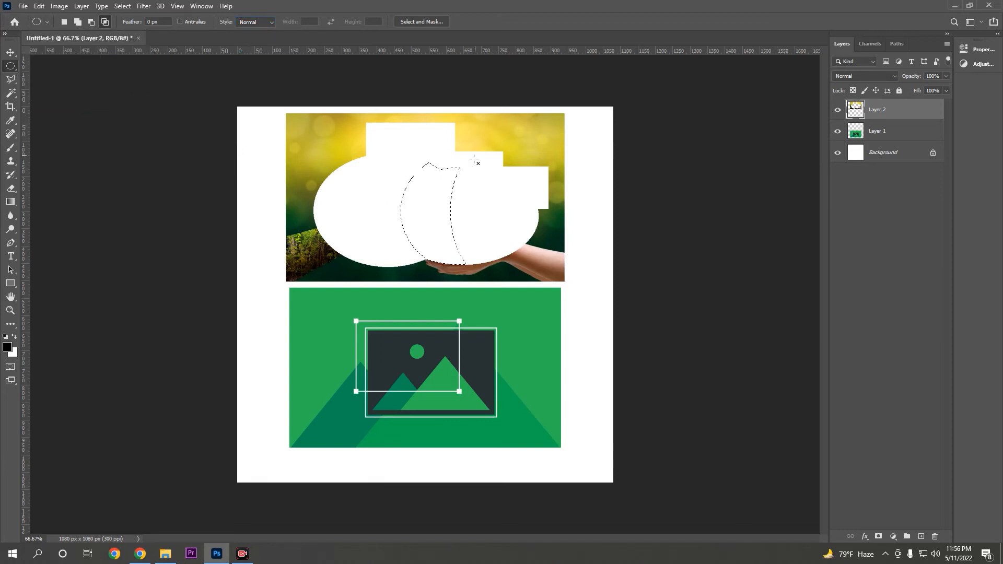
Step: Place a single-row selection across the upper part of the green picture on Layer 1 with the Single Row Marquee Tool
right_click(15, 68)
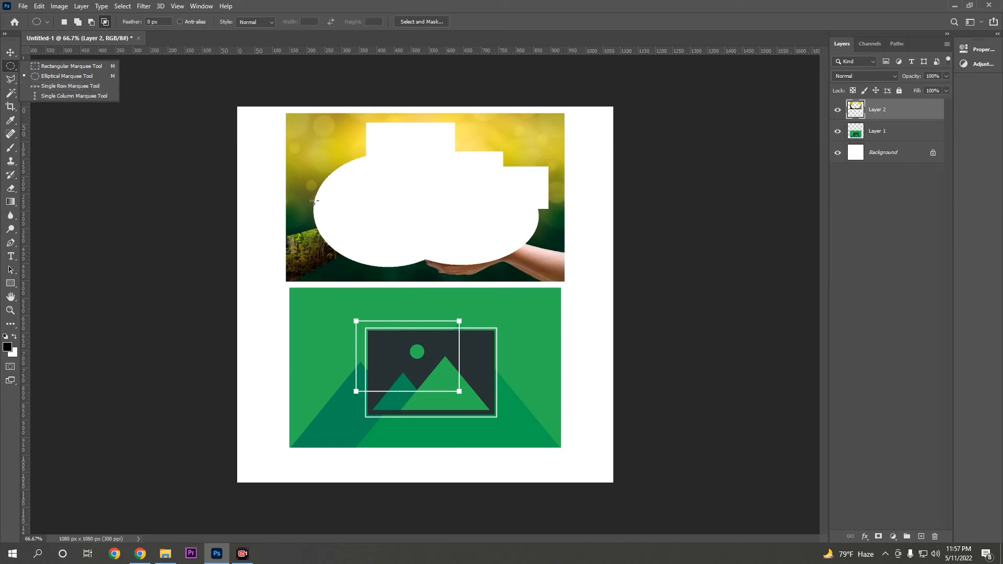
click(68, 87)
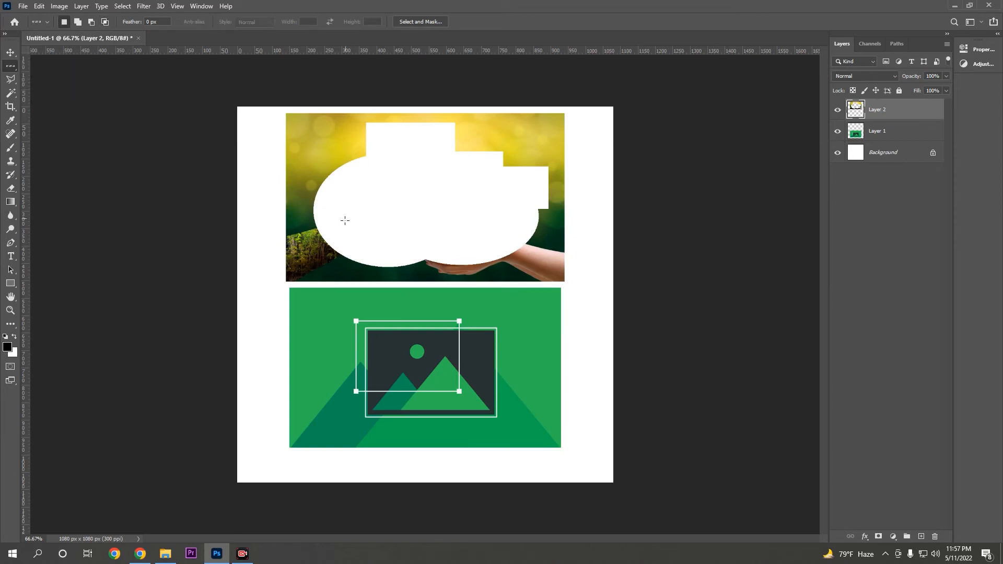
mouse_move(346, 222)
mouse_down()
mouse_move(369, 264)
mouse_move(377, 217)
mouse_move(417, 300)
mouse_move(435, 304)
mouse_move(409, 316)
mouse_move(409, 306)
mouse_up()
click(886, 134)
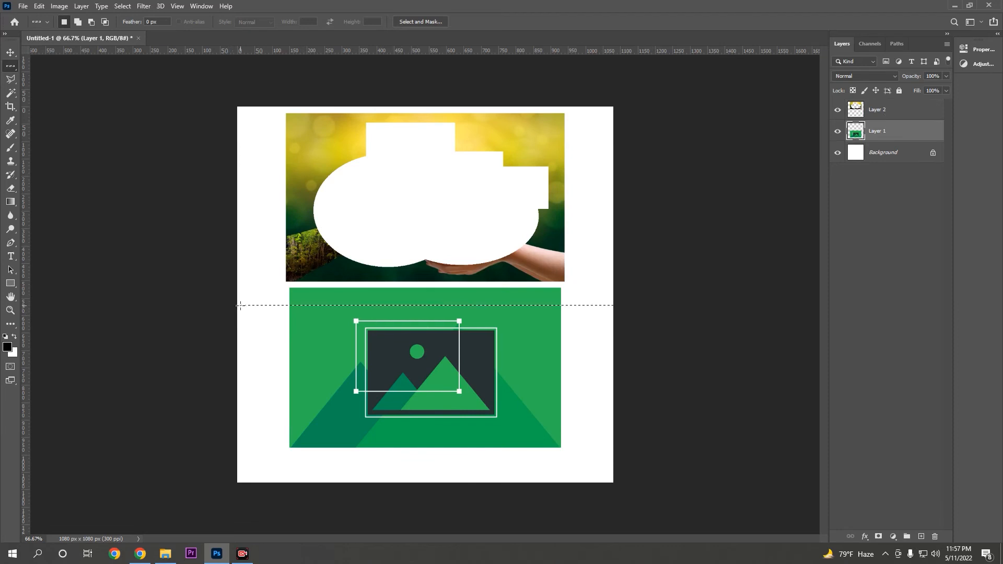
drag(241, 306, 453, 315)
click(443, 303)
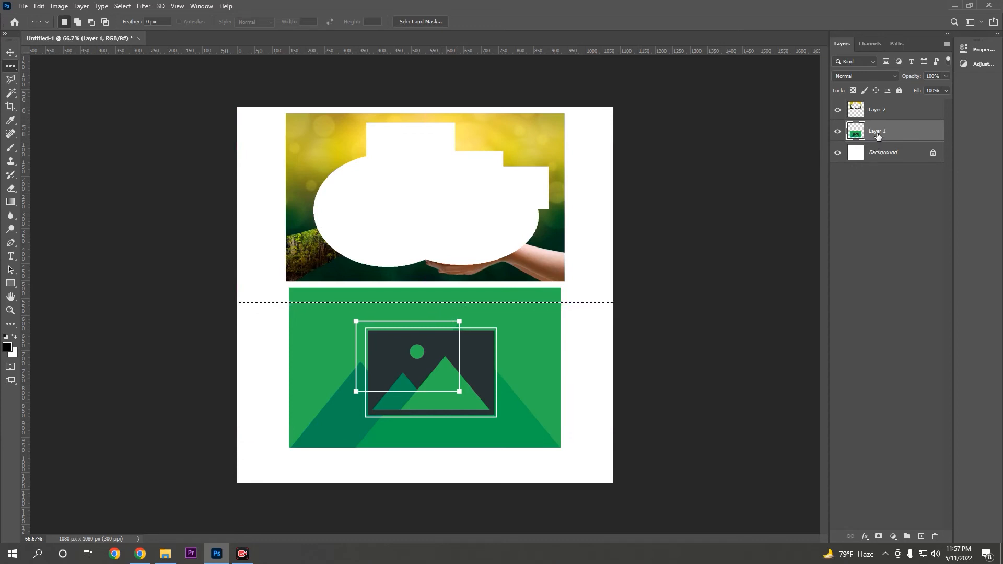
Step: Select further single rows across the green picture's upper band and delete them from Layer 1 to cut thin horizontal lines
click(393, 332)
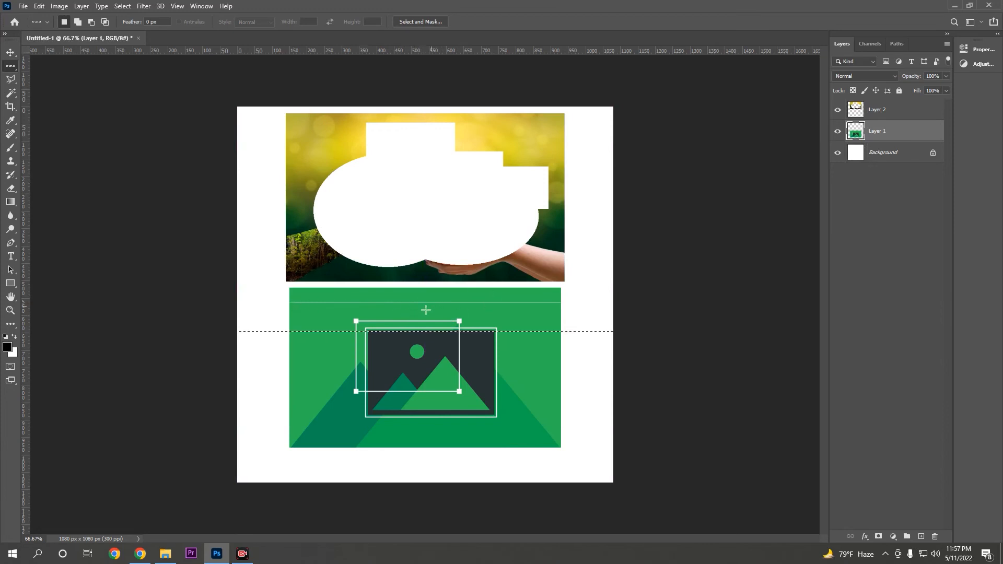
click(404, 306)
click(406, 311)
click(410, 295)
click(423, 317)
click(424, 328)
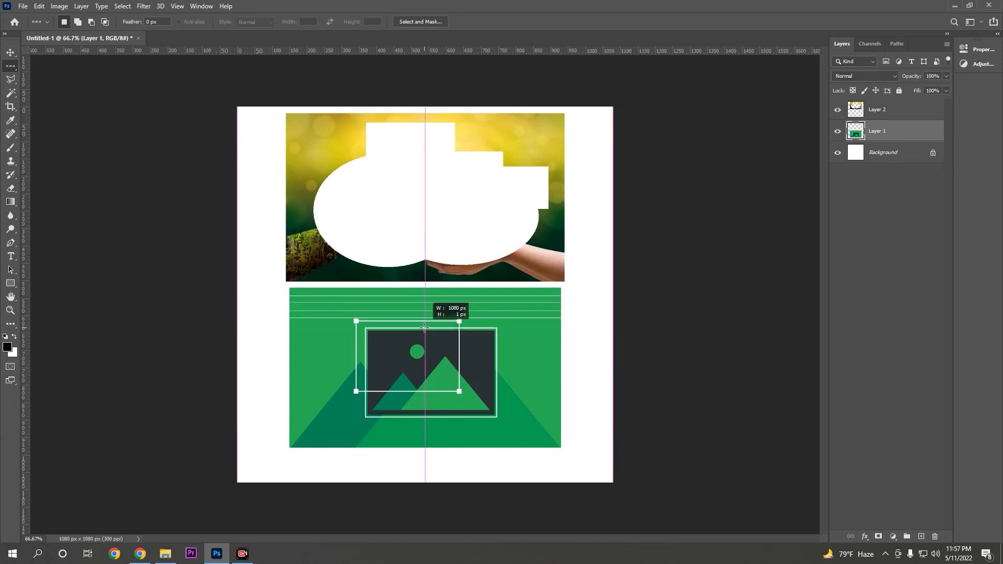
click(422, 292)
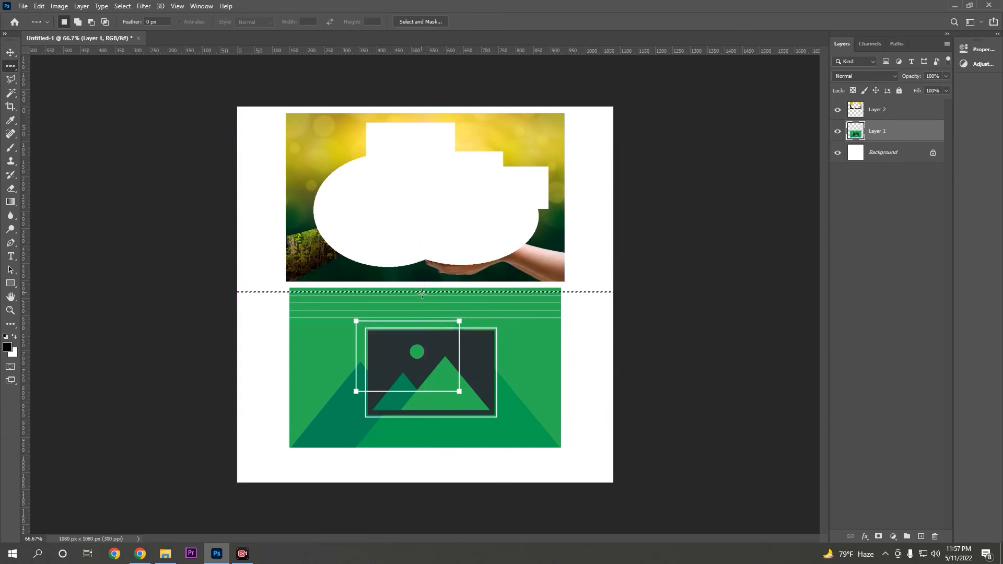
click(446, 312)
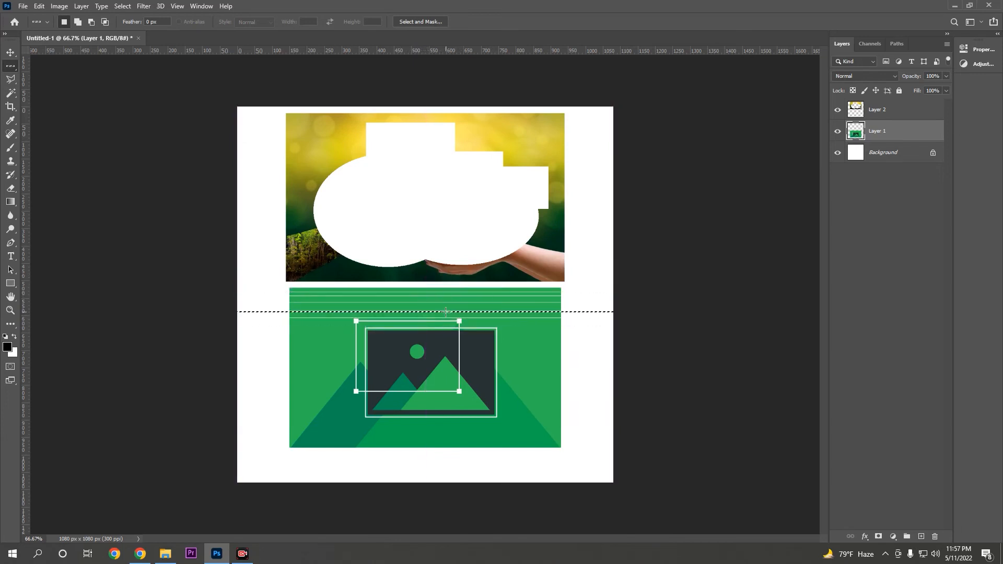
click(441, 307)
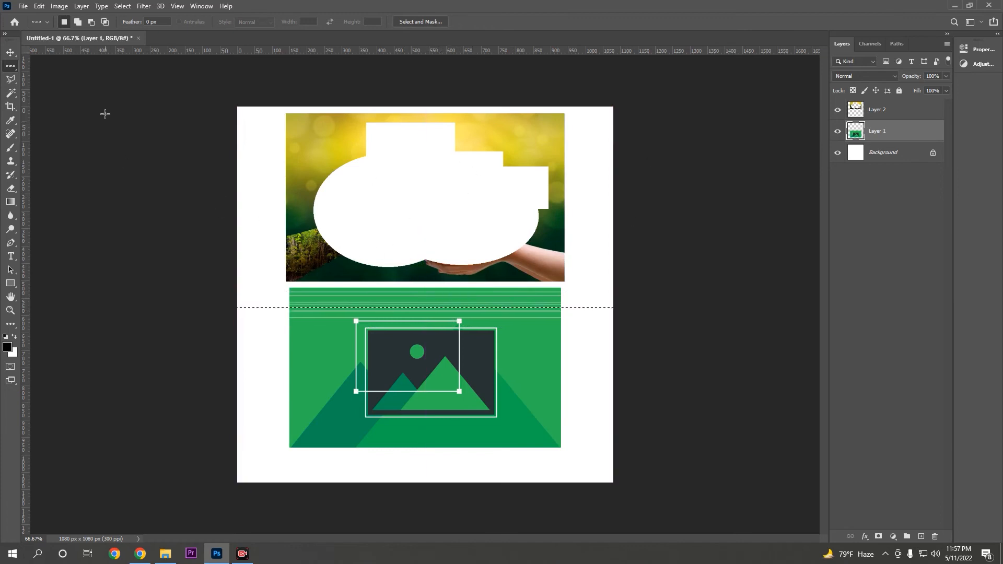
Step: Switch to add mode and add several single-row selections spread down the green picture to its lower edge
click(78, 22)
mouse_move(436, 301)
mouse_down()
mouse_move(431, 333)
mouse_move(435, 306)
mouse_move(451, 307)
mouse_up()
click(456, 308)
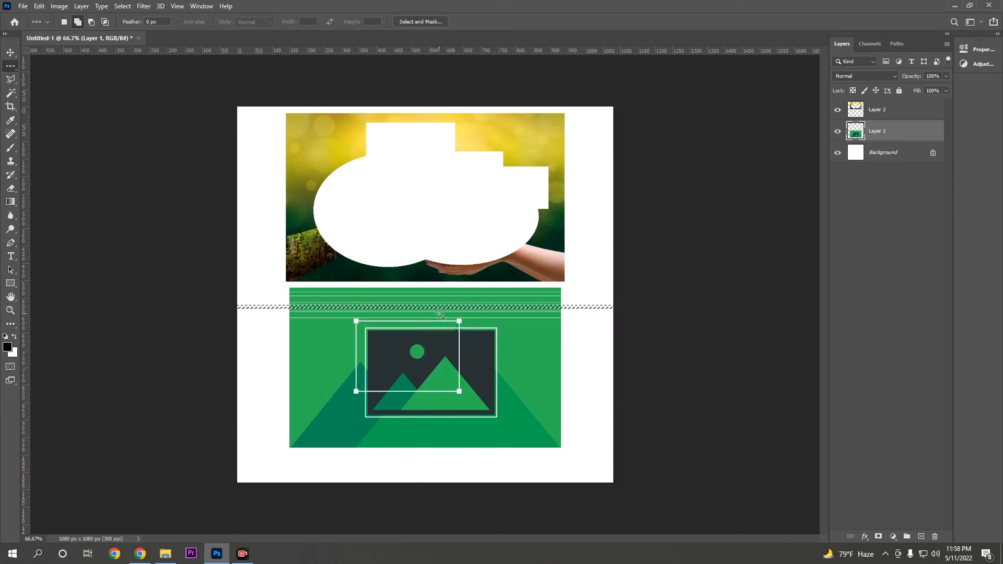
click(435, 344)
drag(466, 370, 474, 381)
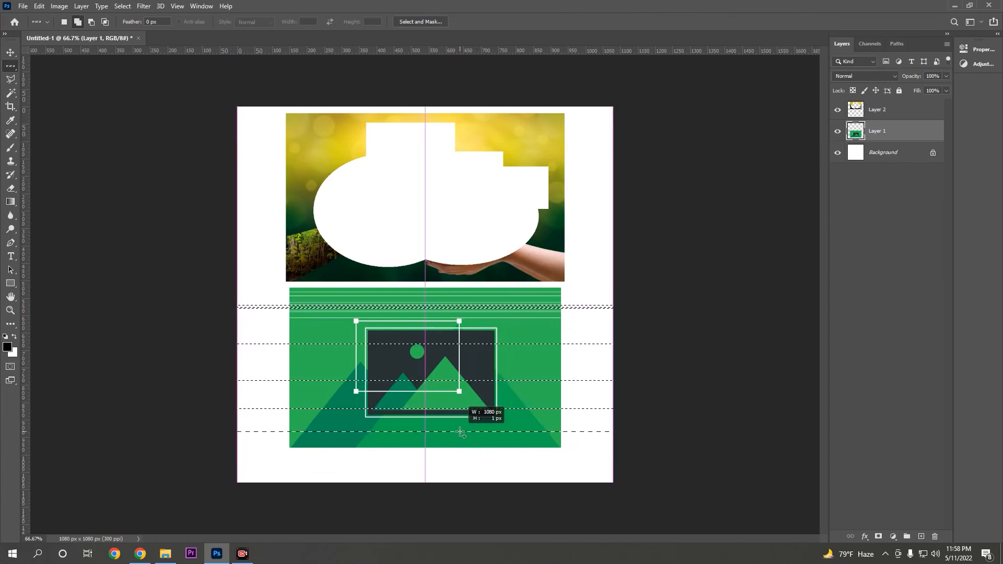
click(466, 431)
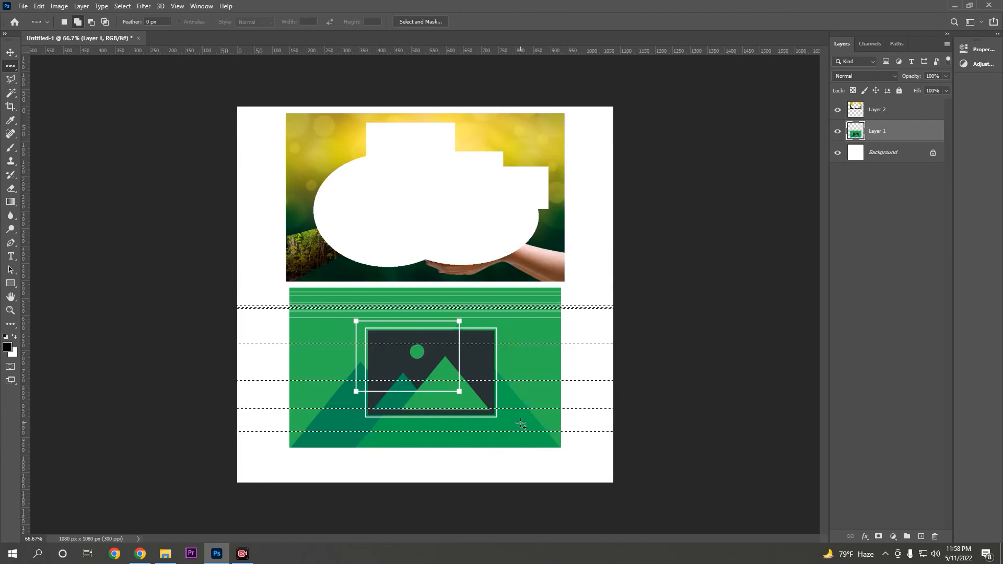
click(584, 439)
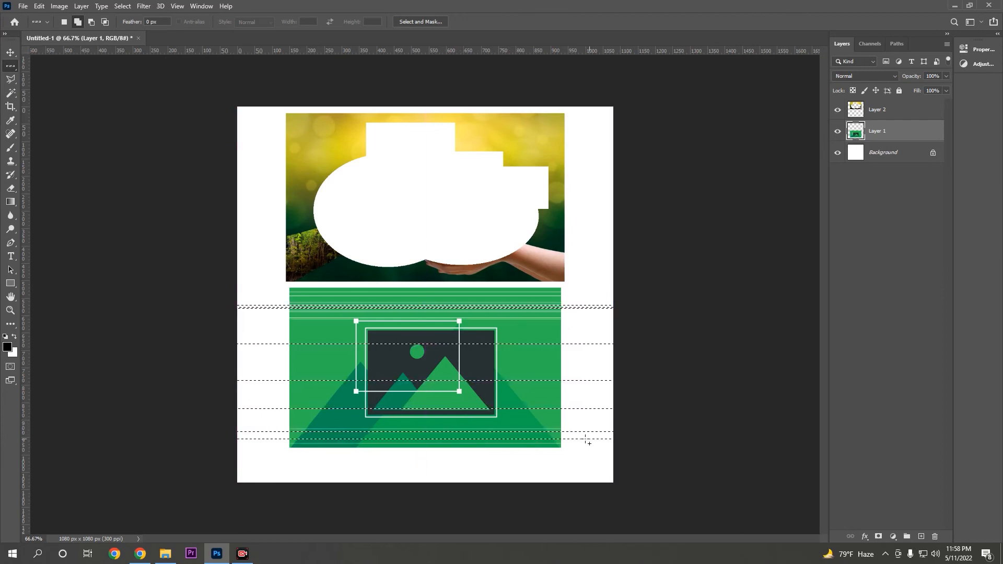
click(516, 419)
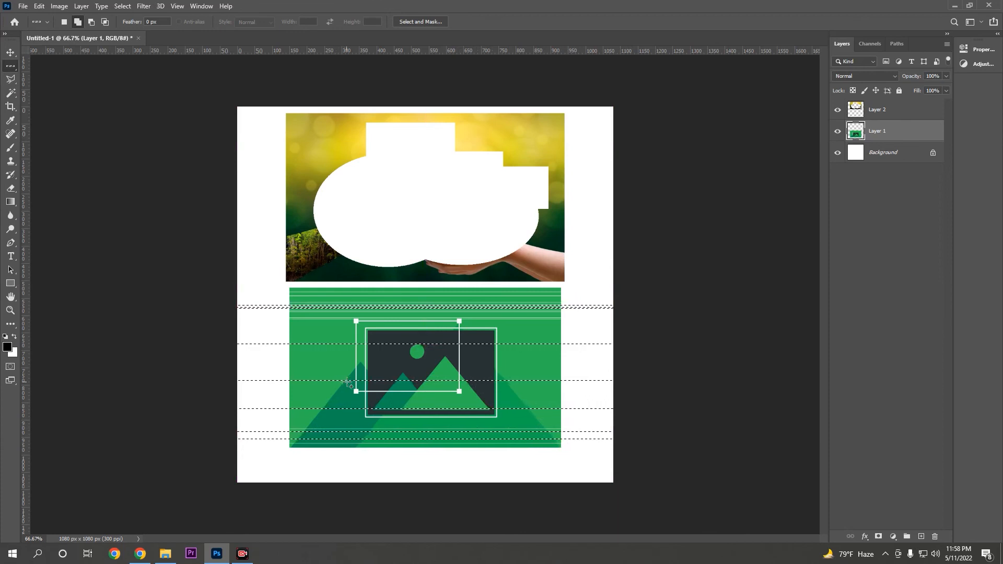
Step: Delete the selected rows from the green picture and place a new single-row selection across the middle of the upper picture
click(63, 22)
click(386, 221)
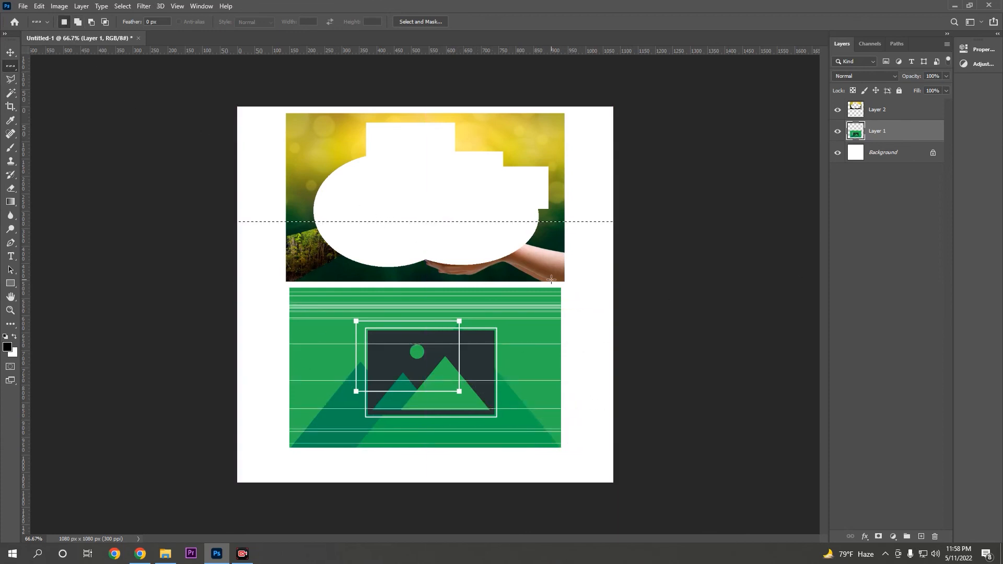
Step: Place a one-pixel-wide vertical selection across both pictures with the Single Column Marquee Tool, replacing the row selection
right_click(17, 68)
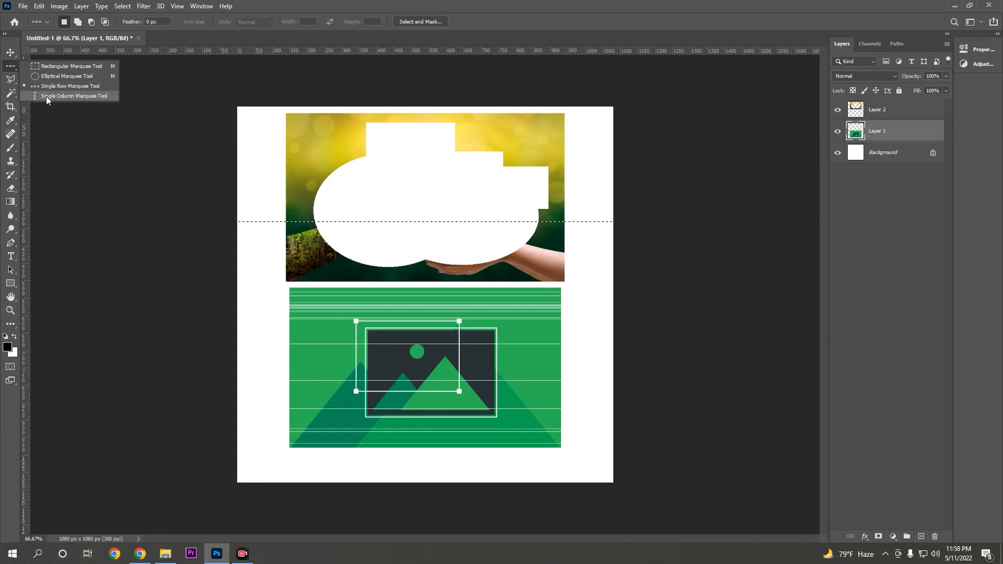
click(75, 96)
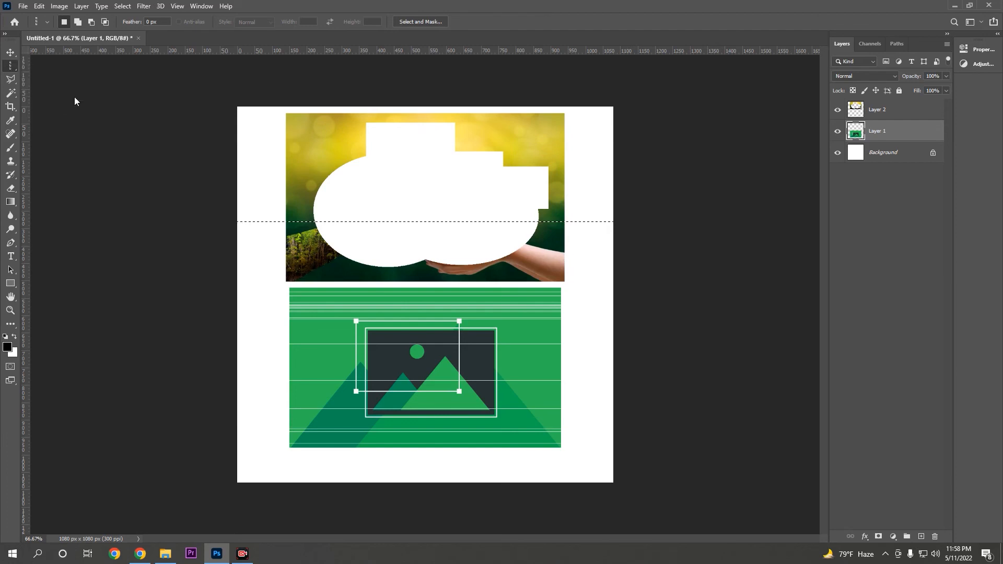
click(371, 197)
click(328, 323)
Step: In add mode, select several single columns across the green picture's left half and centre, and delete them from Layer 1
click(78, 21)
key(ctrl+d)
click(308, 329)
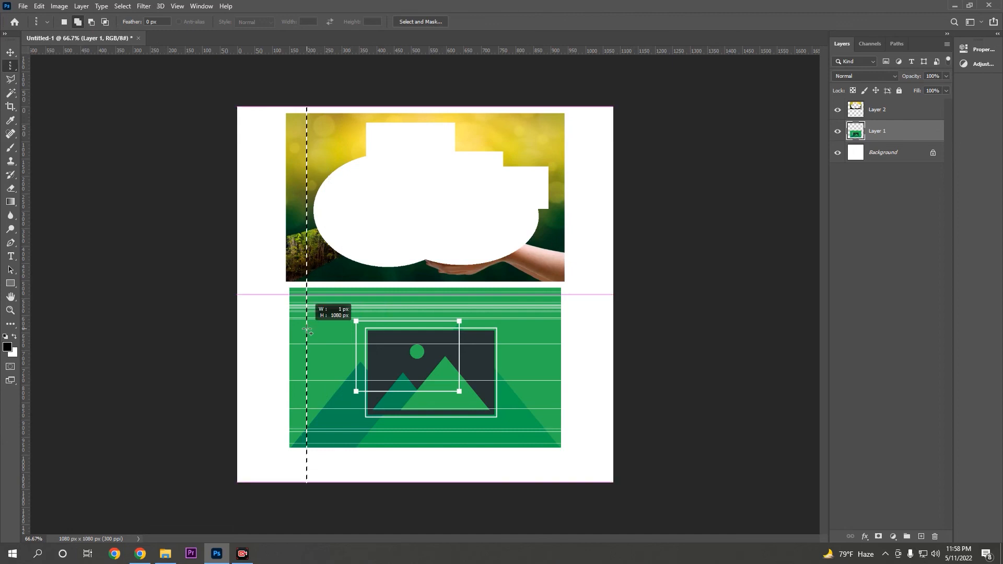
key(ctrl+d)
drag(308, 329, 340, 330)
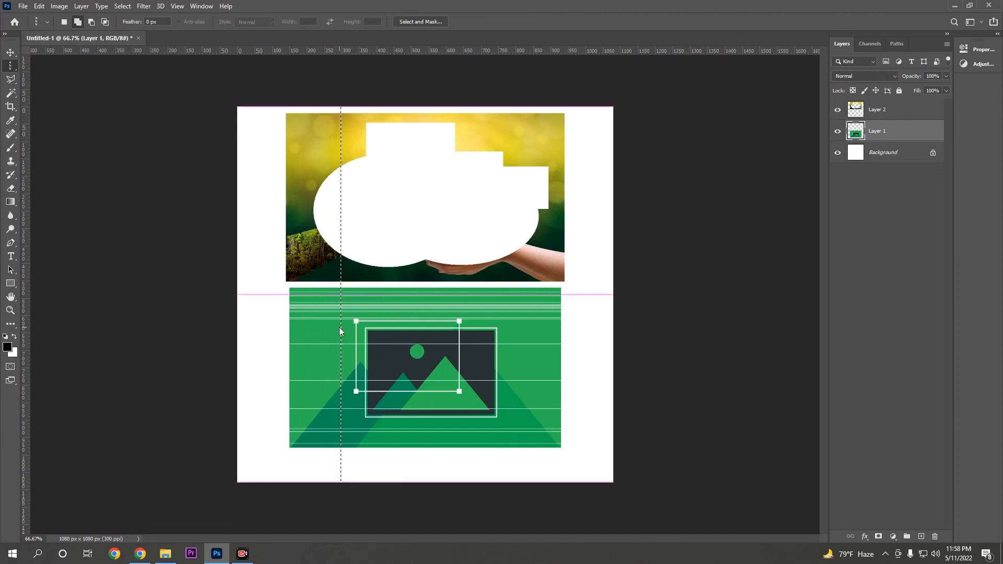
drag(394, 302, 427, 294)
click(409, 312)
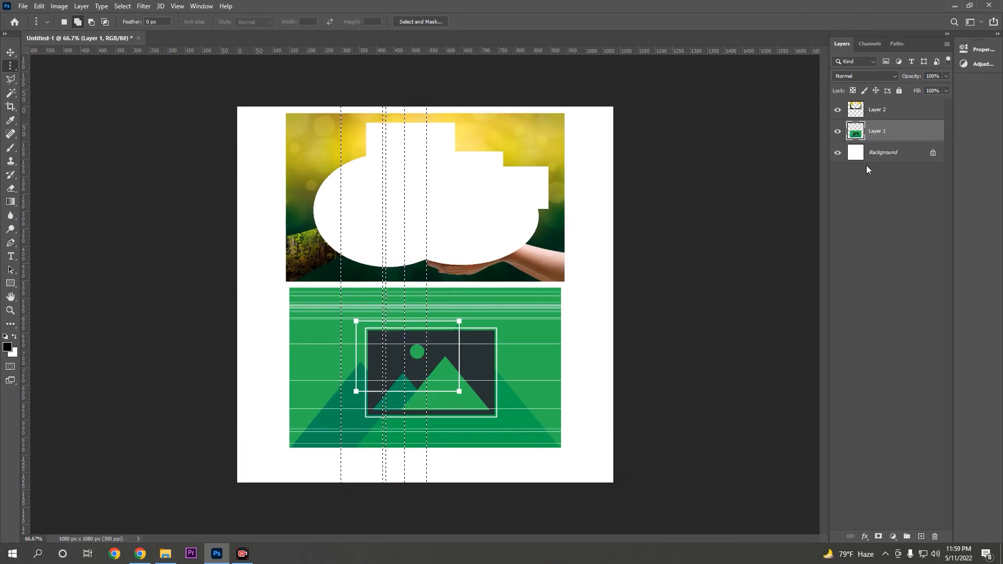
key(Delete)
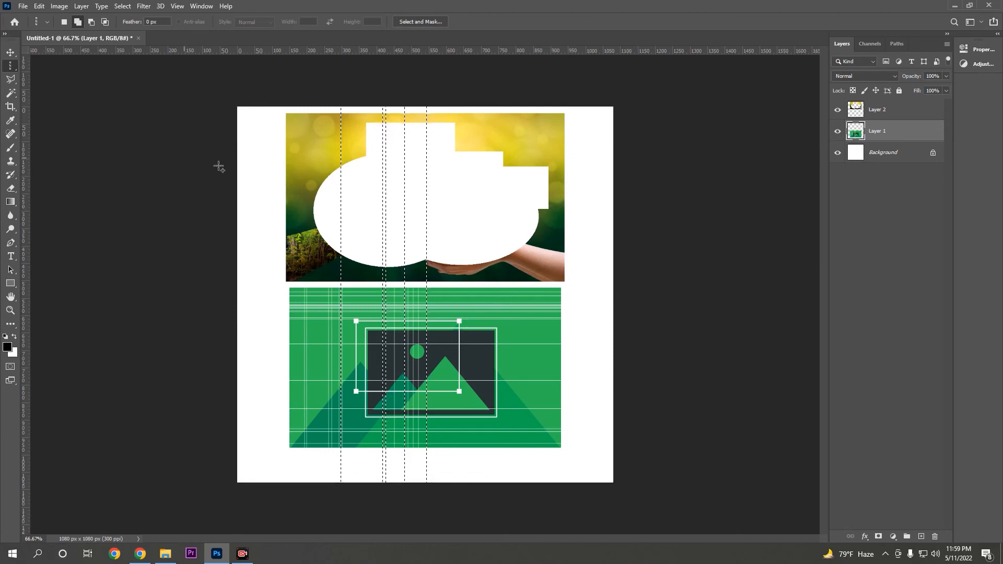
Step: Undo a stray column selection, and add single columns near the pictures' left side and along the canvas's left edge
click(487, 211)
key(ctrl+z)
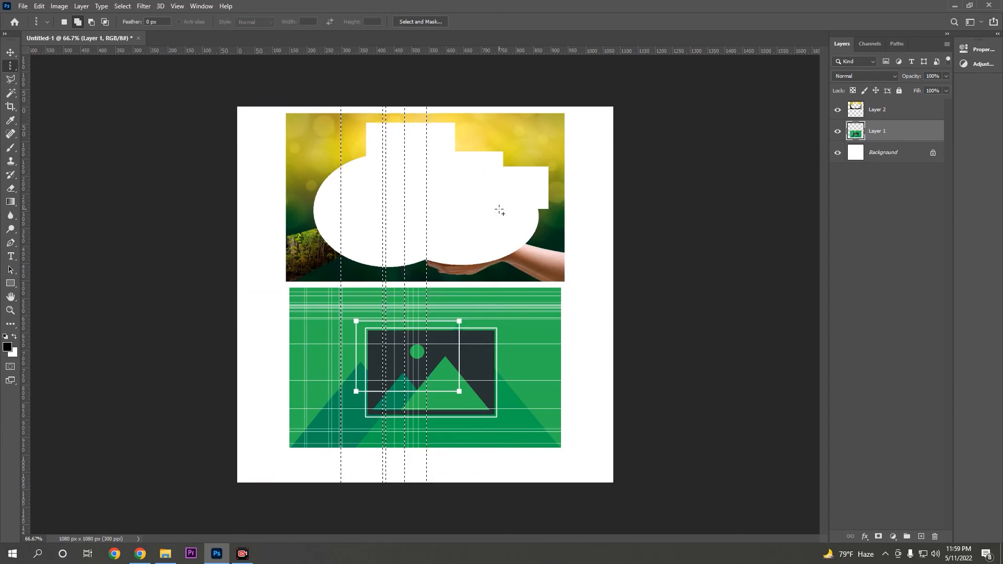
click(305, 171)
click(202, 101)
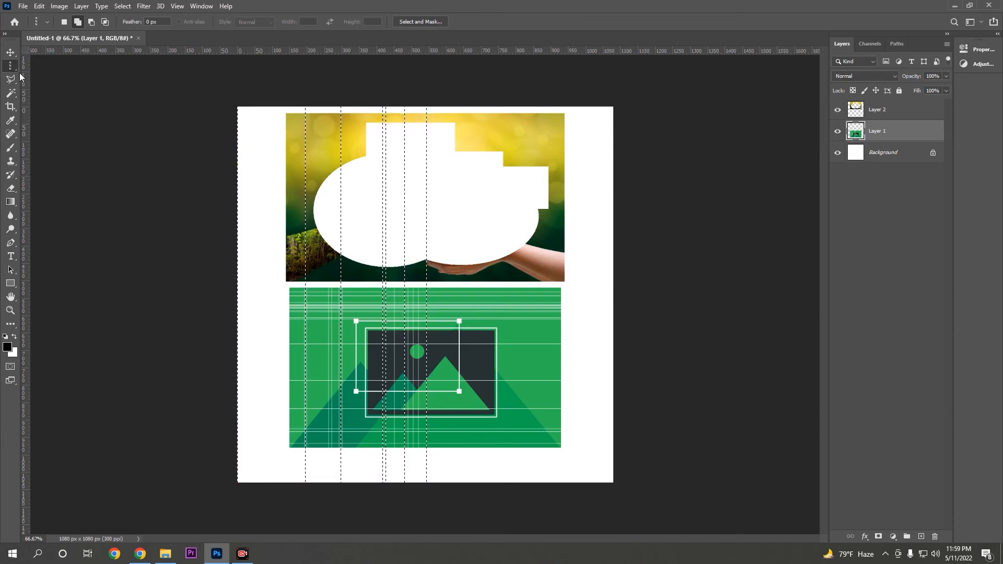
Step: Replace the columns with a fixed-size 500 x 100 px rectangular selection over the upper picture's right part in new-selection mode
click(65, 22)
right_click(18, 68)
click(49, 67)
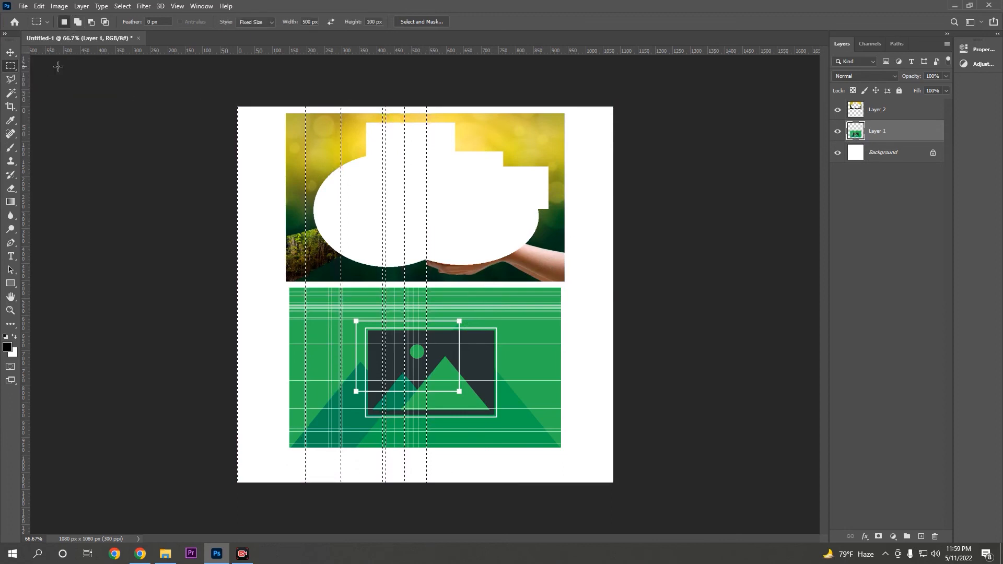
click(321, 136)
click(591, 198)
click(596, 177)
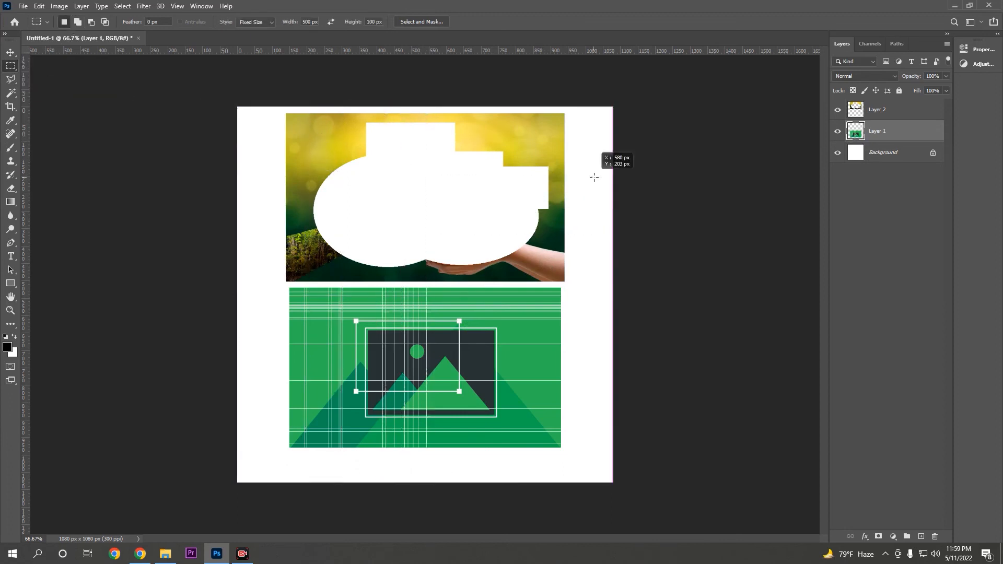
click(585, 155)
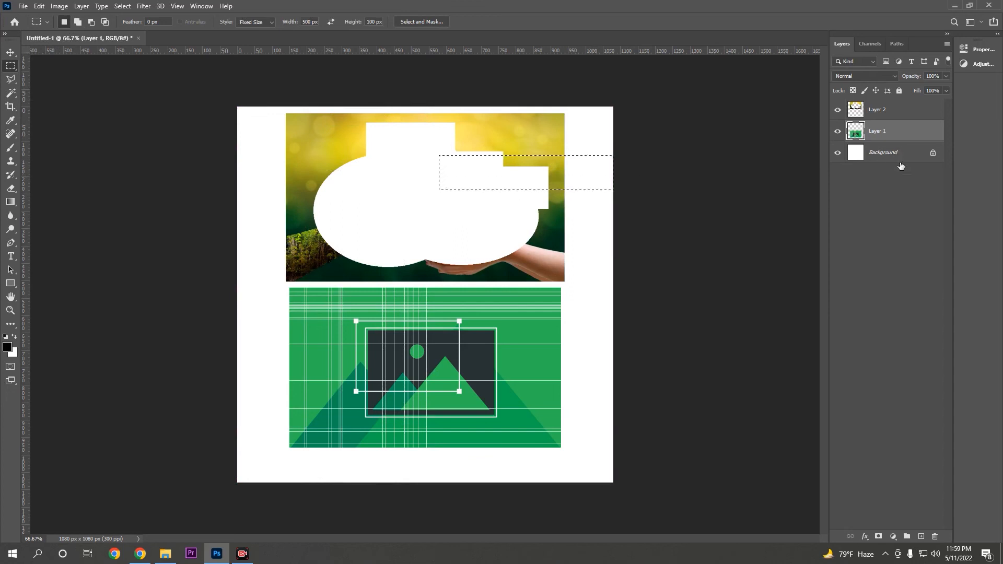
Step: Deselect all layers and place further fixed-size rectangular selections on the upper picture with the Rectangular Marquee Tool
click(904, 199)
click(310, 222)
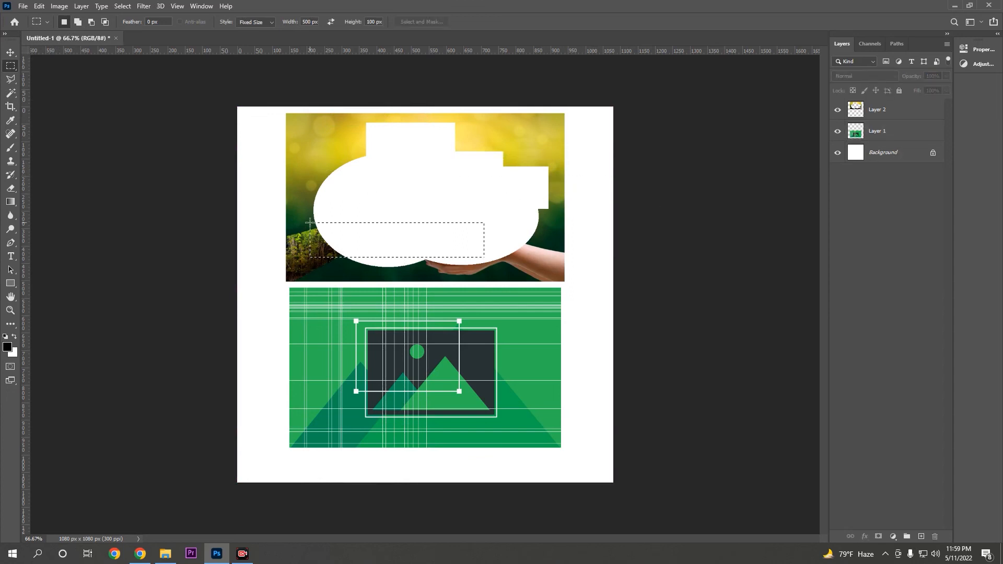
click(268, 206)
right_click(13, 68)
click(57, 67)
click(605, 130)
click(501, 167)
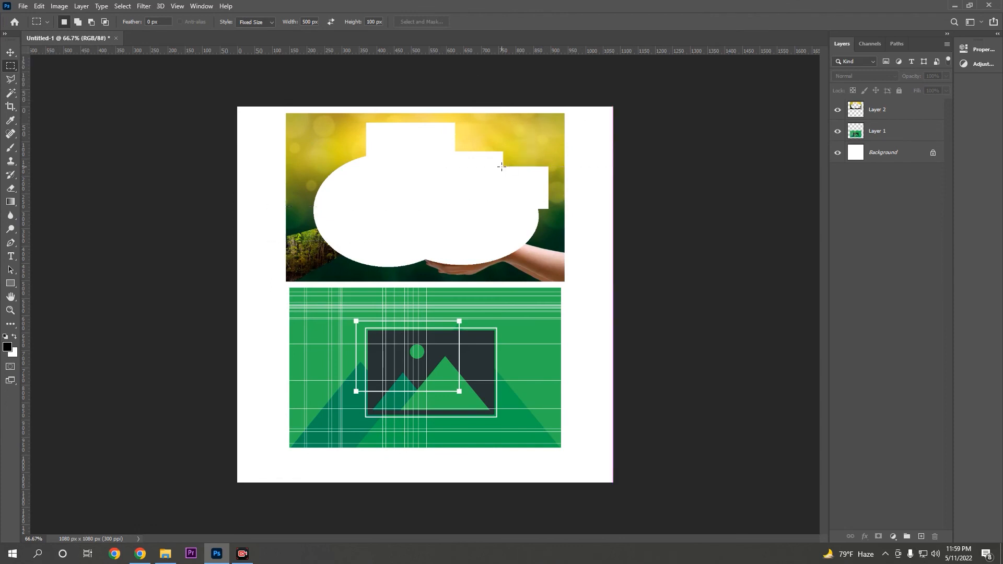
Step: Hide Layer 1 and Layer 2, and place a fixed-size 500 x 100 px selection on the blank canvas
click(840, 131)
click(838, 109)
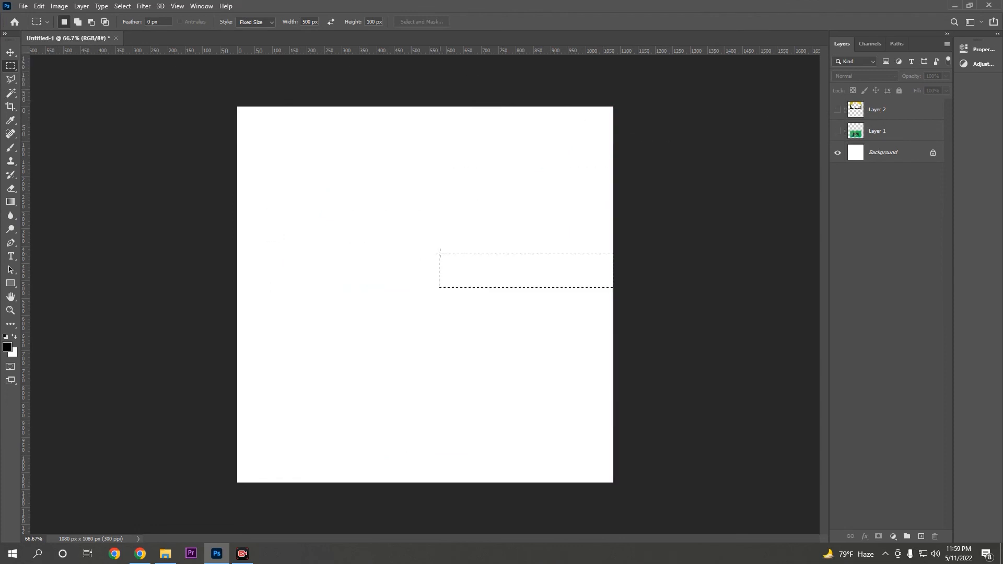
right_click(377, 208)
click(282, 120)
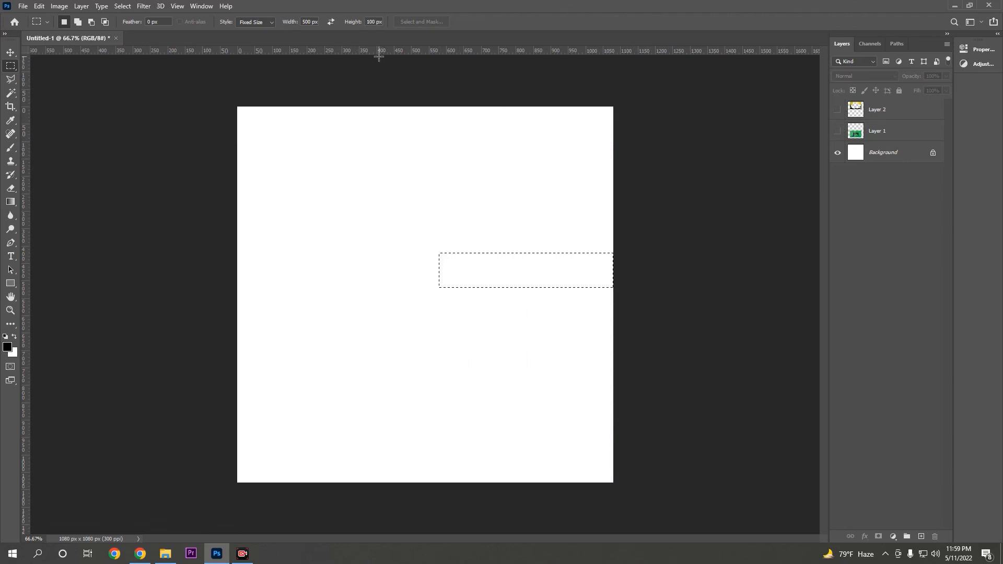
Step: Set the marquee style to Normal, draw a freehand rectangular selection around the upper middle of the canvas, and deselect it
click(270, 23)
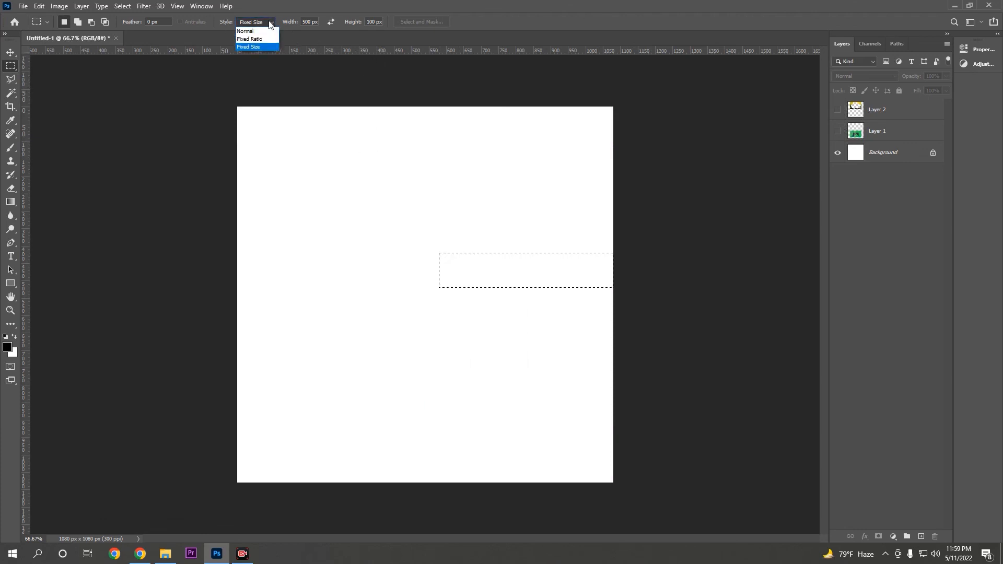
click(245, 31)
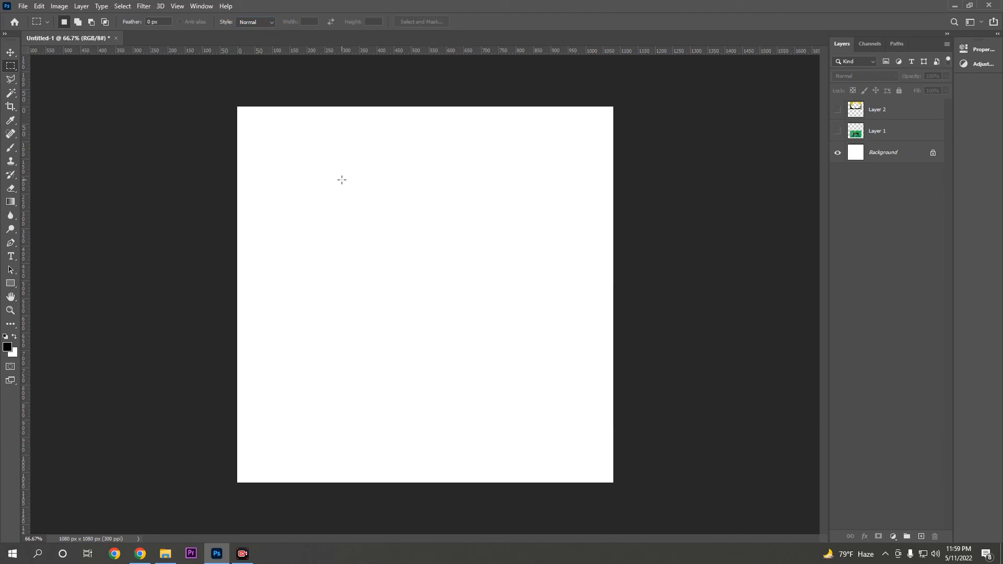
drag(341, 180, 482, 317)
click(329, 169)
Step: Show the available marquee tool variants
right_click(10, 65)
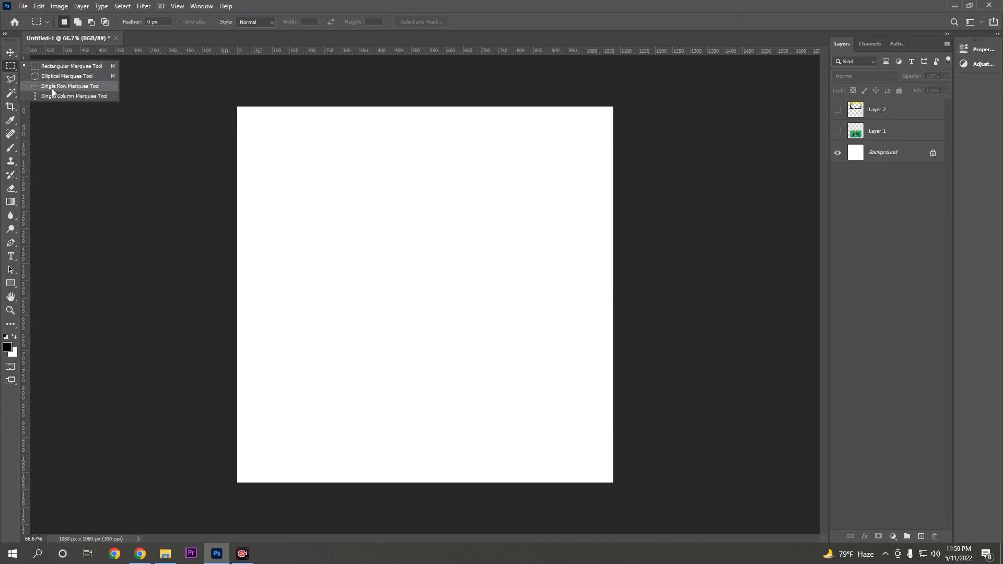